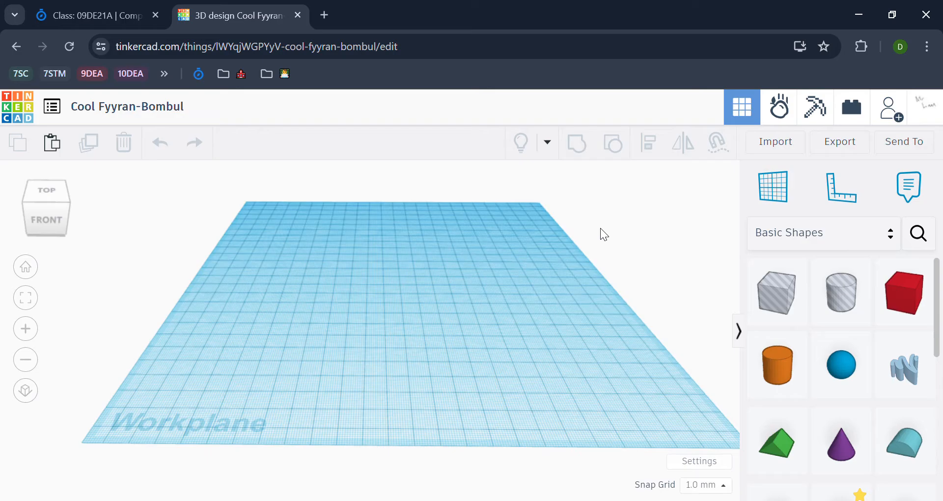
Retitle the design 'CAD Software' and confirm the name on the empty canvas
left_click(108, 106)
type("CAD")
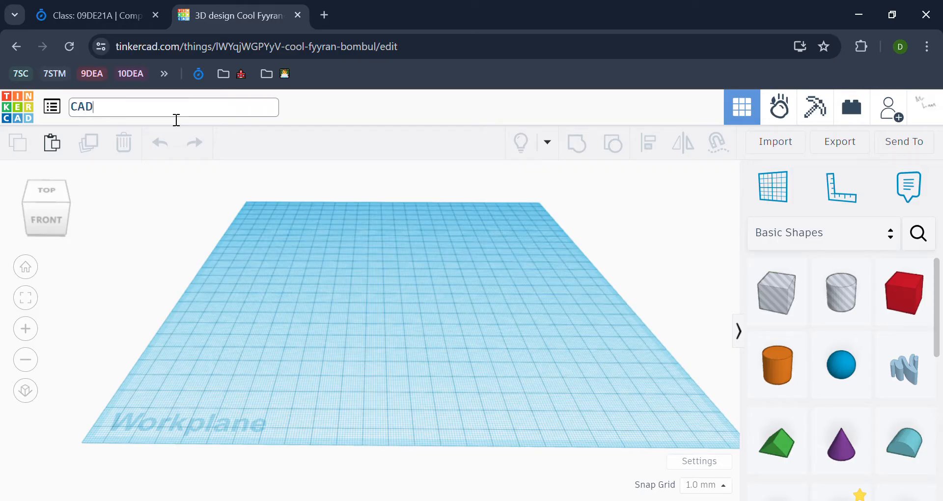
type(" Software")
left_click(324, 192)
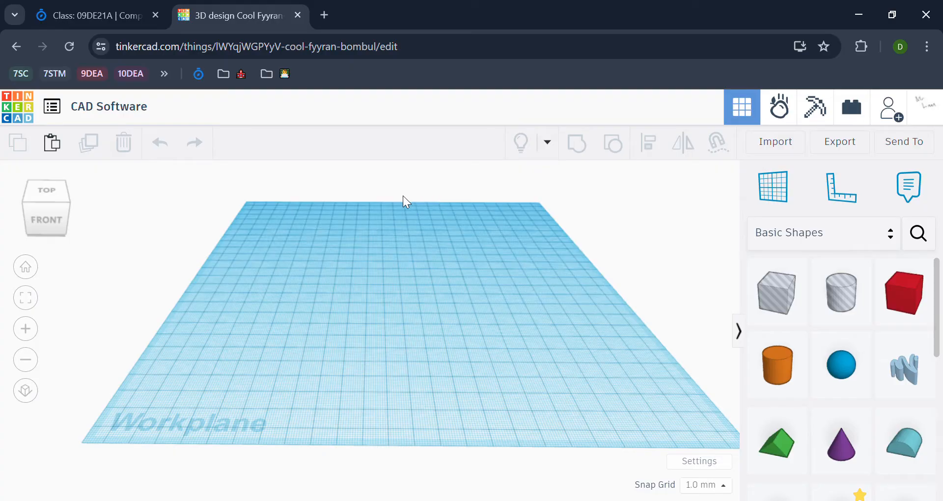
right_click_drag(372, 285, 417, 268)
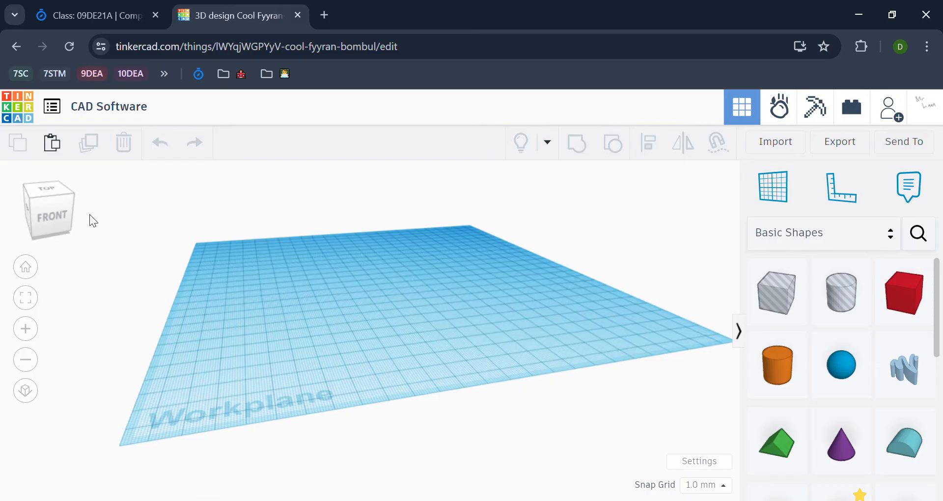
left_click(41, 204)
mouse_move(41, 202)
left_mouse_down()
mouse_move(40, 212)
mouse_move(51, 202)
left_mouse_up()
left_click(40, 202)
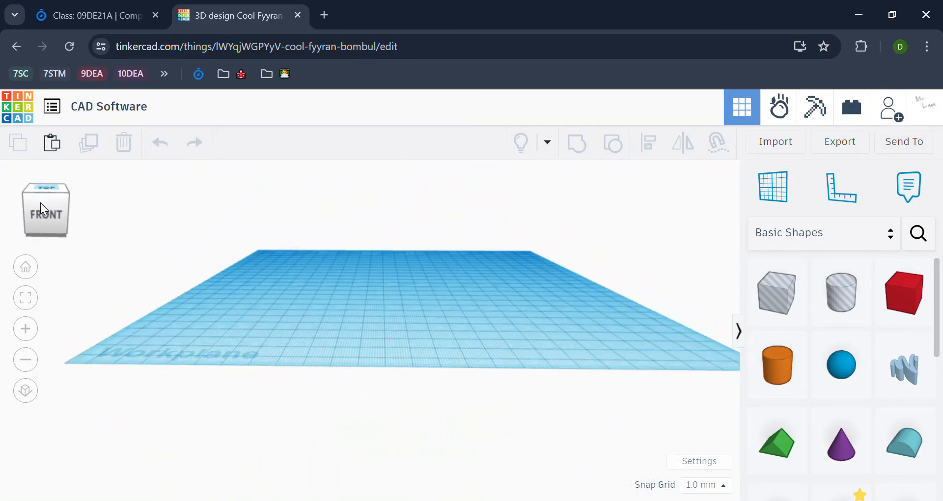
right_click_drag(293, 255, 306, 283)
left_click_drag(38, 201, 44, 204)
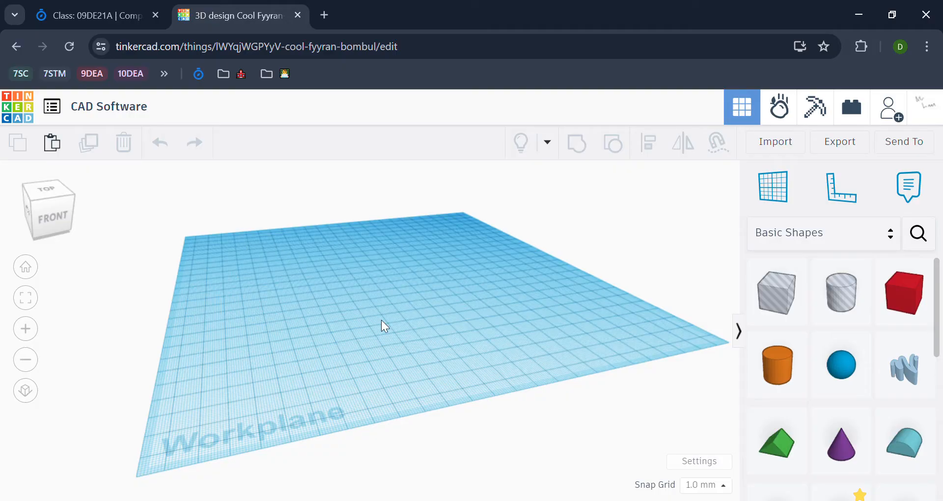
right_click_drag(371, 319, 342, 318)
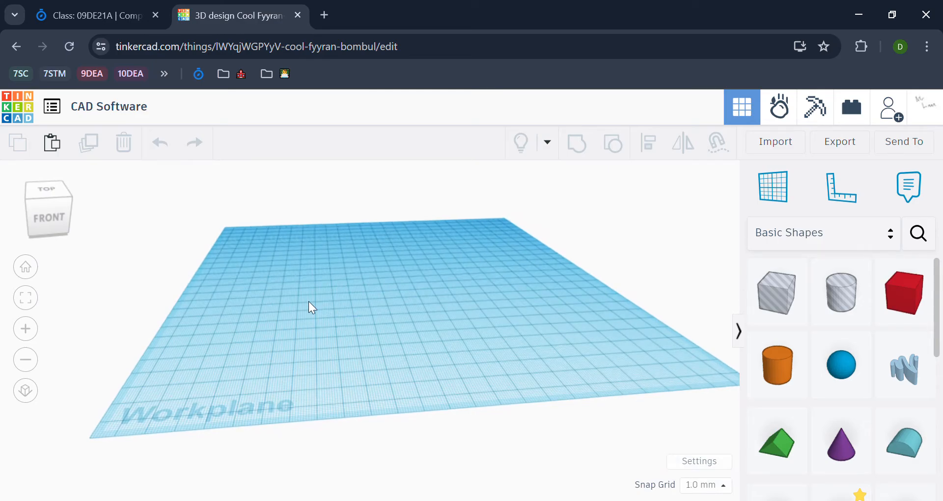
middle_click_drag(497, 259, 506, 276)
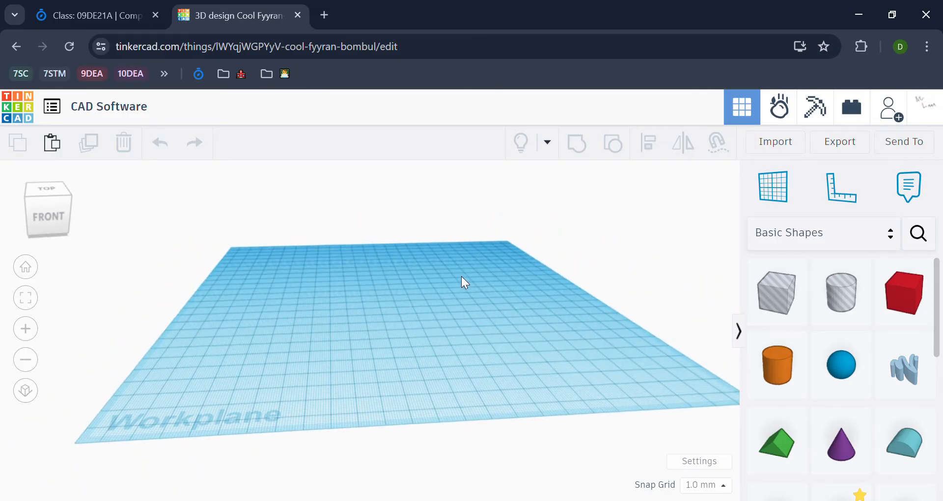
right_click_drag(461, 267, 447, 284)
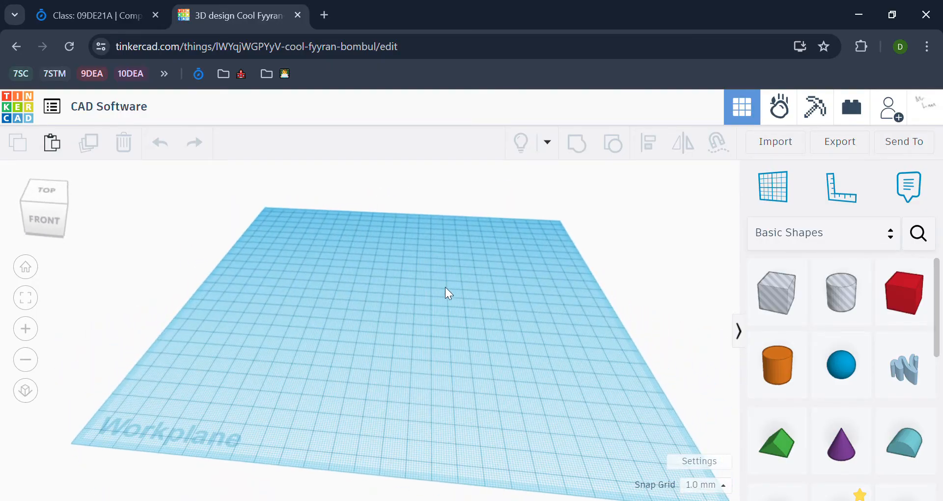
right_click_drag(369, 286, 391, 260)
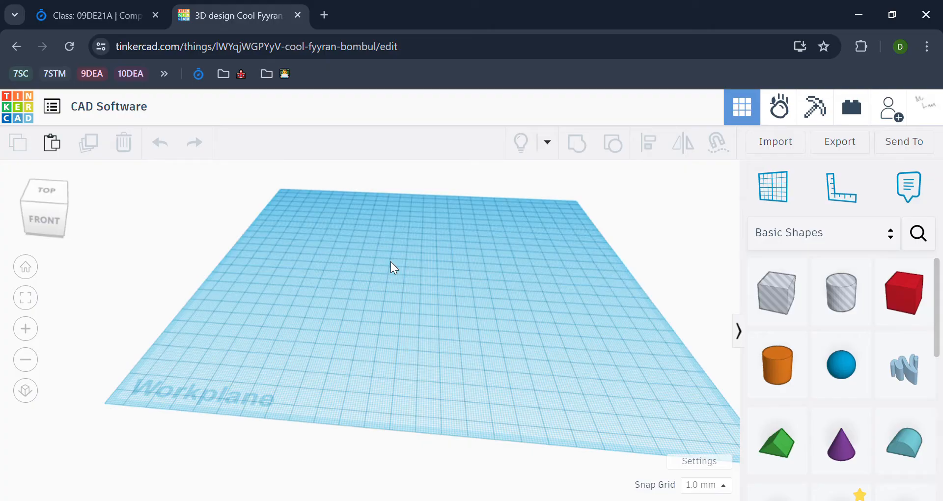
scroll(390, 268, "up", 5)
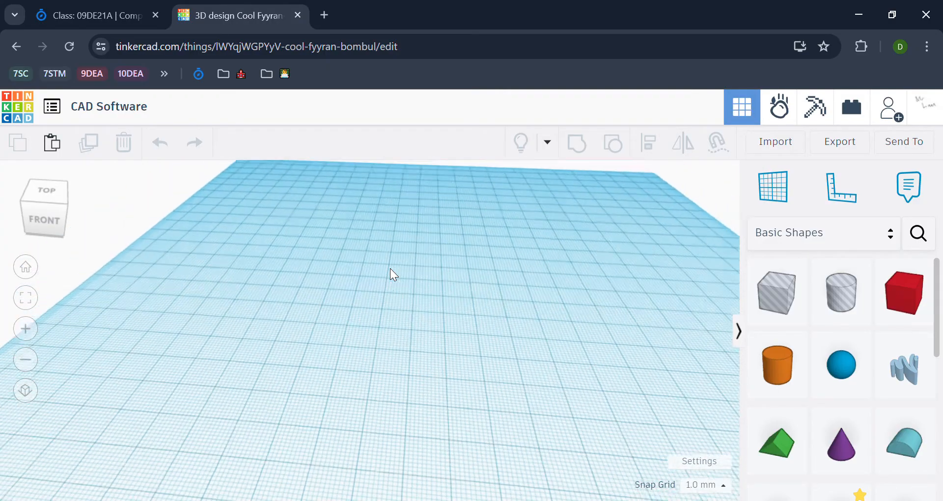
scroll(389, 268, "down", 5)
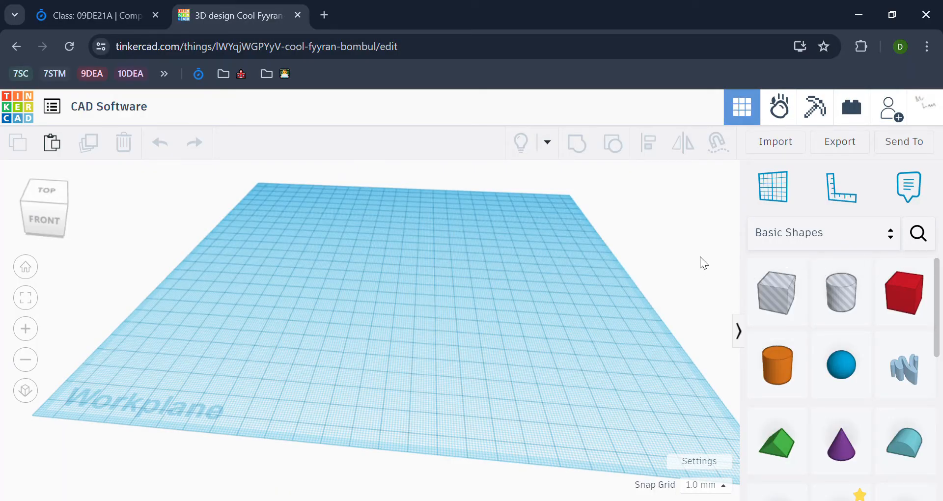
mouse_move(612, 237)
middle_mouse_down()
mouse_move(570, 245)
mouse_move(608, 233)
middle_mouse_up()
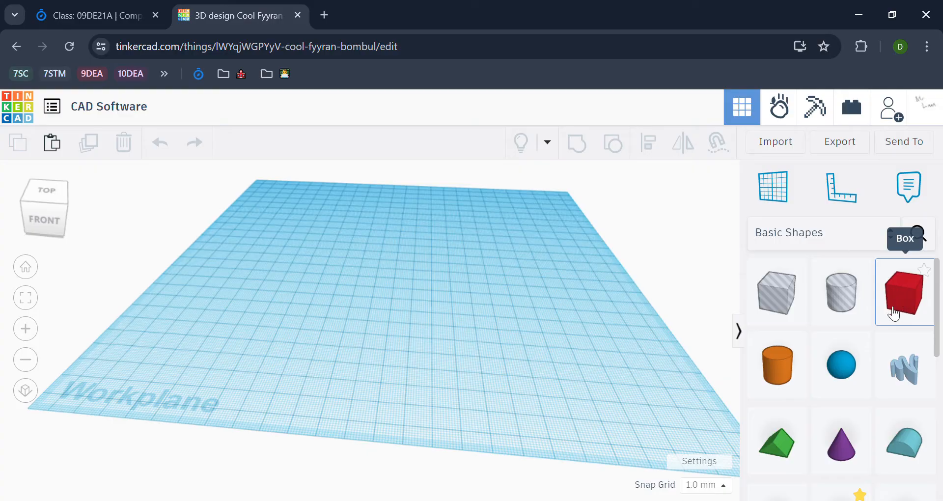
left_click_drag(920, 307, 865, 289)
left_click_drag(918, 301, 413, 267)
scroll(446, 278, "up", 5)
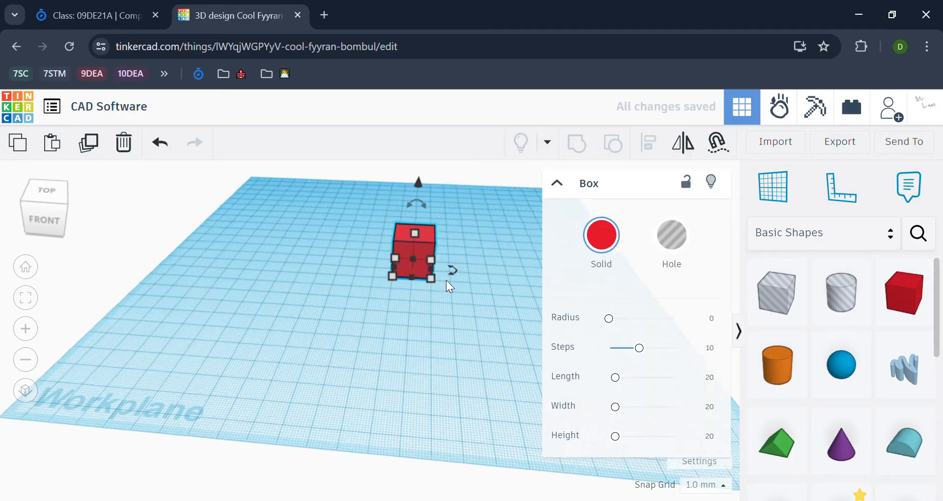
middle_click_drag(469, 271, 468, 312)
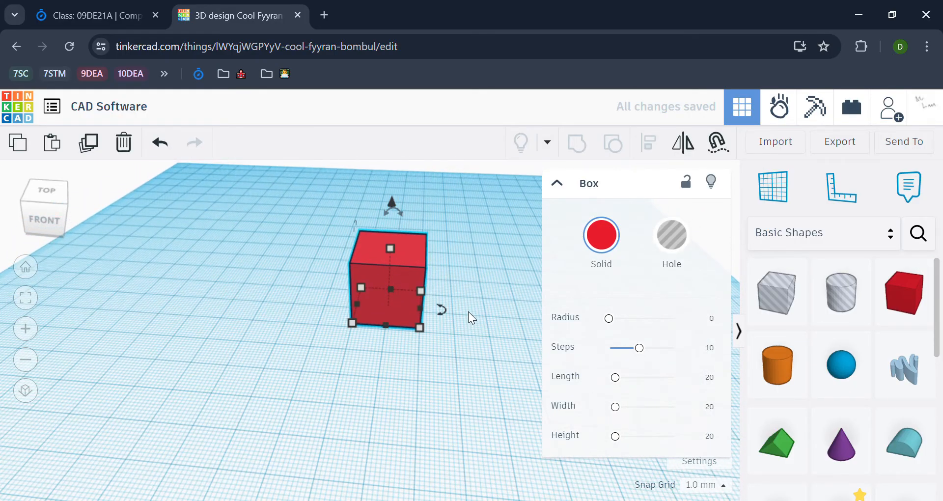
scroll(469, 310, "up", 3)
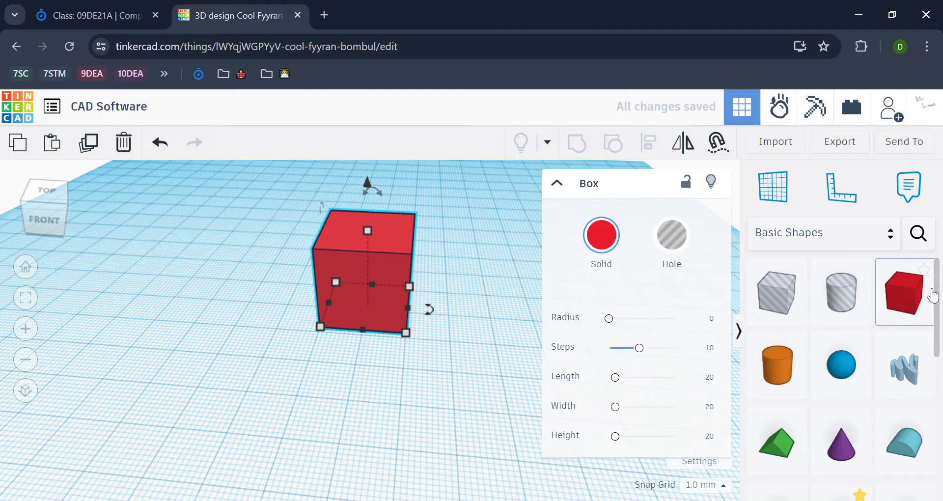
scroll(909, 295, "down", 5)
scroll(910, 298, "down", 3)
scroll(911, 303, "up", 1)
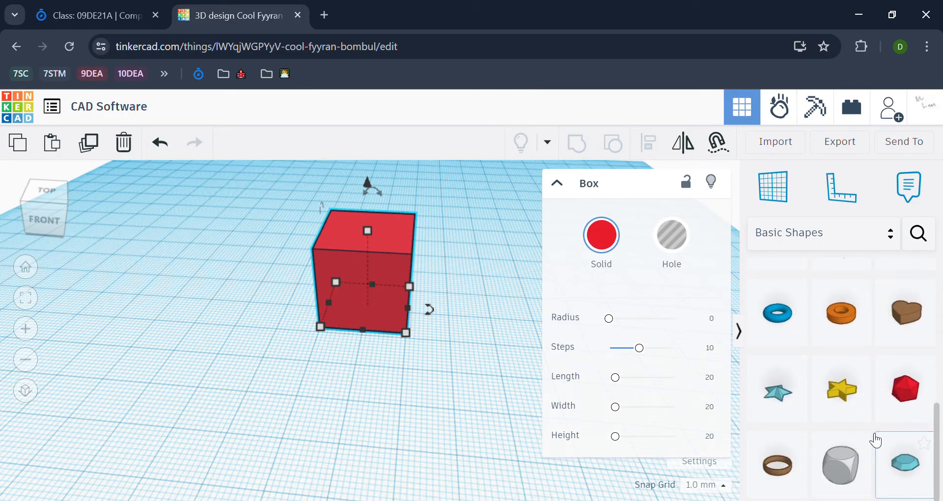
scroll(869, 405, "up", 7)
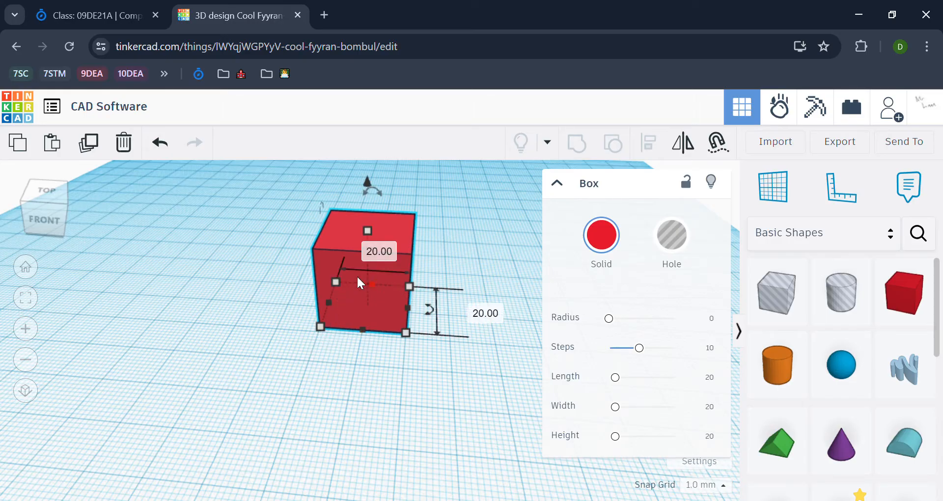
left_click_drag(332, 285, 72, 290)
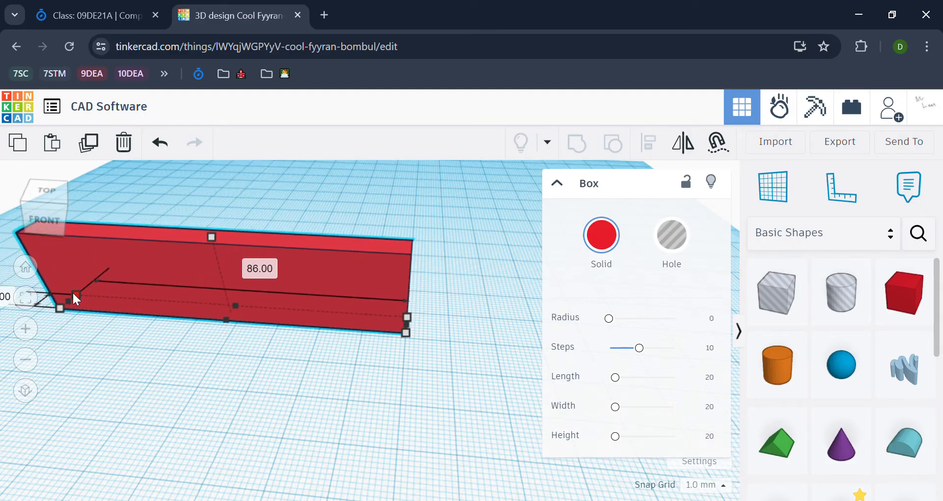
key("ctrl+z")
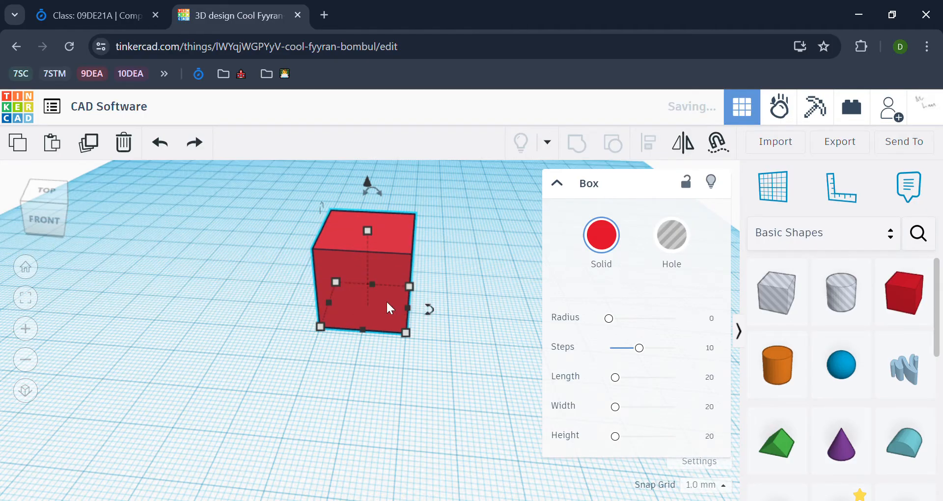
left_click_drag(368, 229, 367, 171)
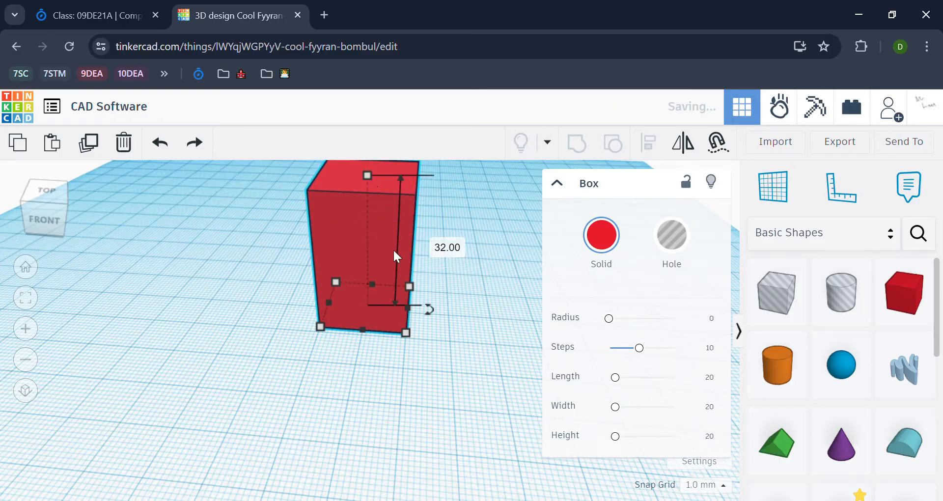
key("ctrl+z")
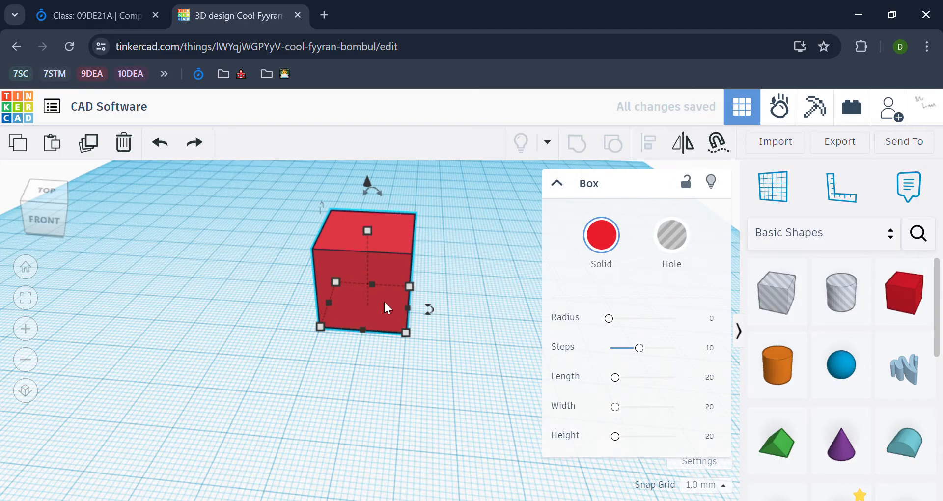
mouse_move(364, 330)
left_mouse_down()
mouse_move(328, 441)
mouse_move(306, 430)
mouse_move(362, 331)
left_mouse_up()
left_click(713, 440)
left_click(716, 415)
left_click(717, 385)
left_click(711, 444)
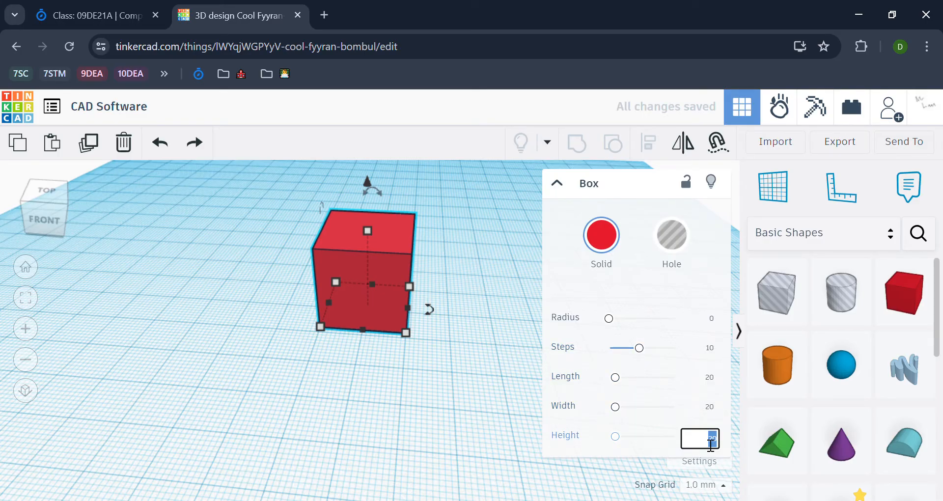
left_click(491, 372)
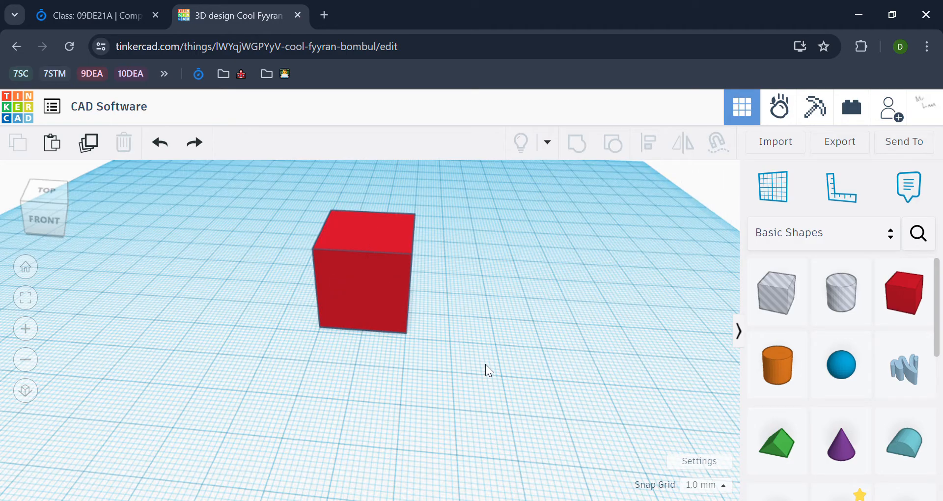
left_click(323, 275)
Delete the red cube and add a cylinder set to 40 mm wide
key("Delete")
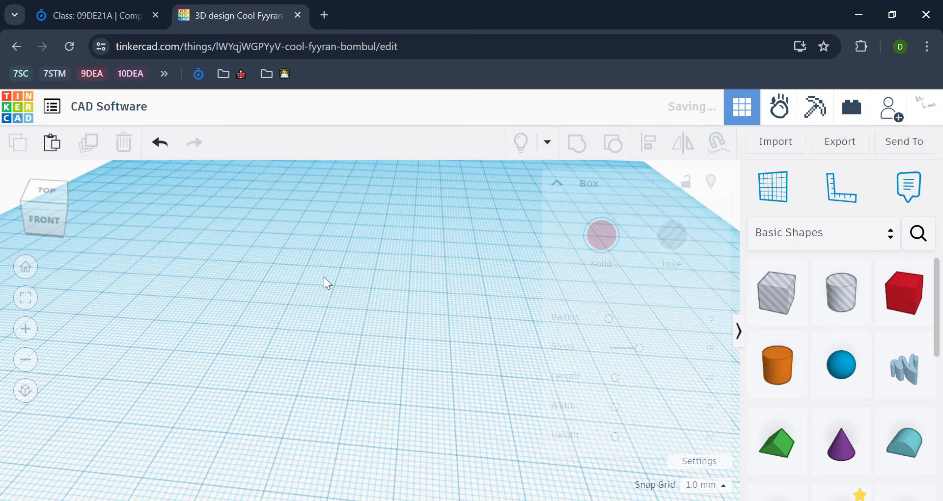
left_click_drag(788, 381, 353, 360)
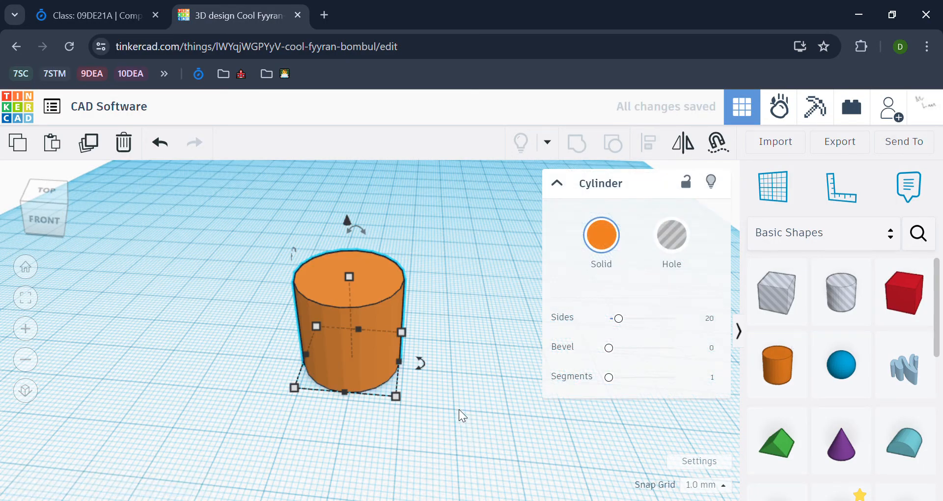
left_click_drag(402, 331, 431, 311)
key("ctrl+z")
mouse_move(404, 331)
left_click(373, 289)
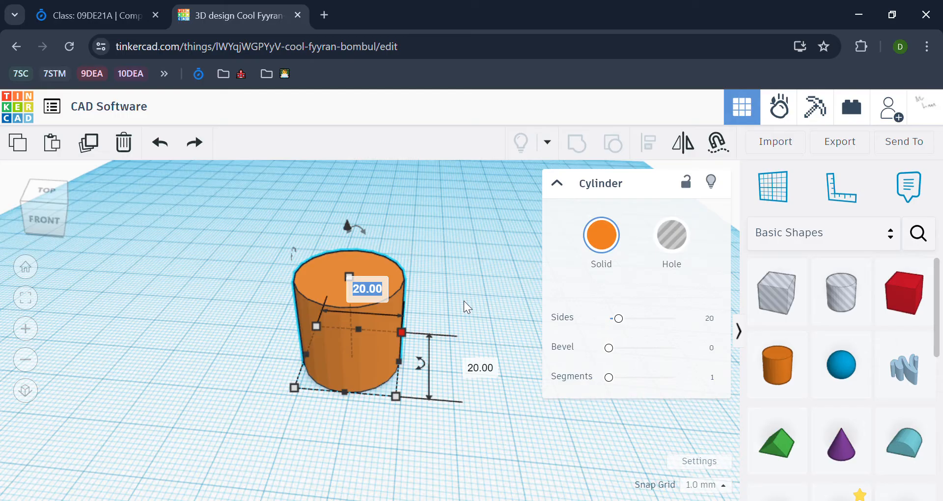
type("40")
key("Return")
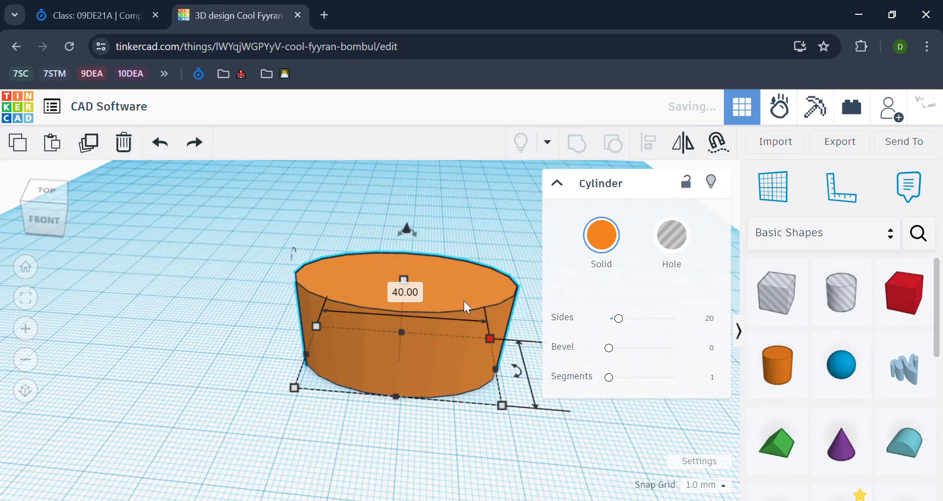
Enlarge the cylinder's footprint and orbit around to inspect its underside
right_click_drag(458, 204, 450, 239)
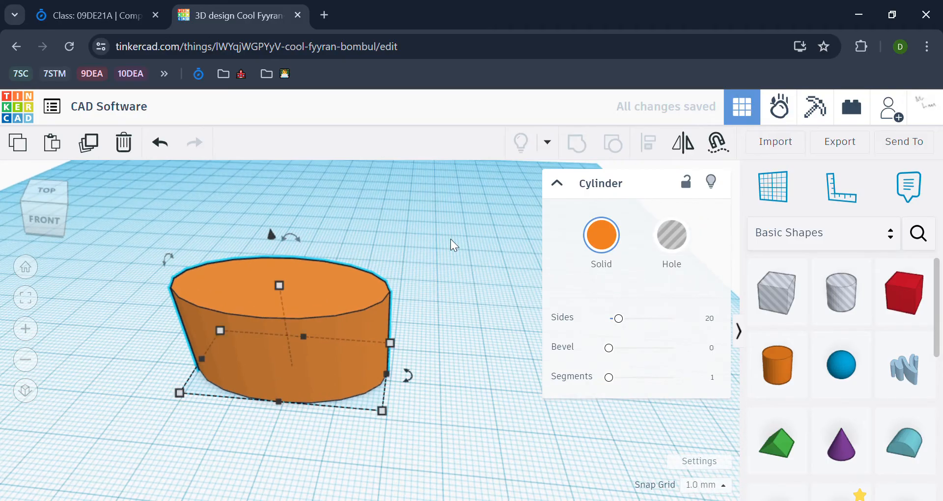
left_click(450, 238)
left_click(253, 307)
left_click_drag(307, 331, 479, 278)
left_click(180, 423)
right_click_drag(377, 426, 407, 216)
scroll(405, 217, "up", 5)
middle_click_drag(515, 248, 577, 228)
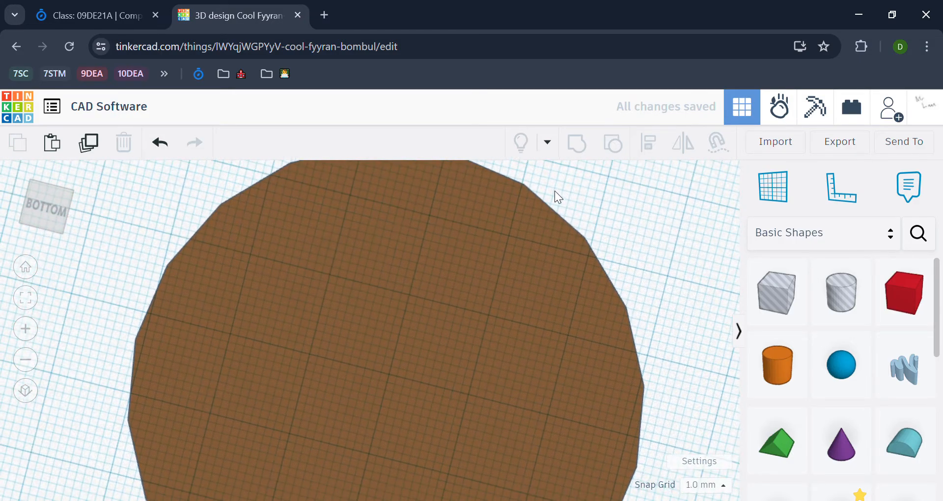
scroll(201, 224, "down", 5)
middle_click_drag(425, 215, 536, 237)
right_click_drag(535, 237, 479, 393)
Raise the orange cylinder's side count to 38
left_click(455, 332)
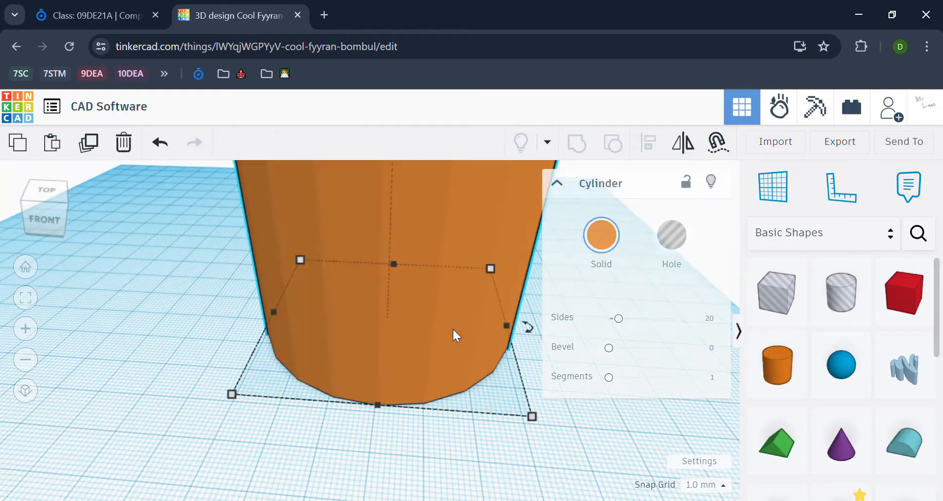
middle_click_drag(491, 295, 367, 279)
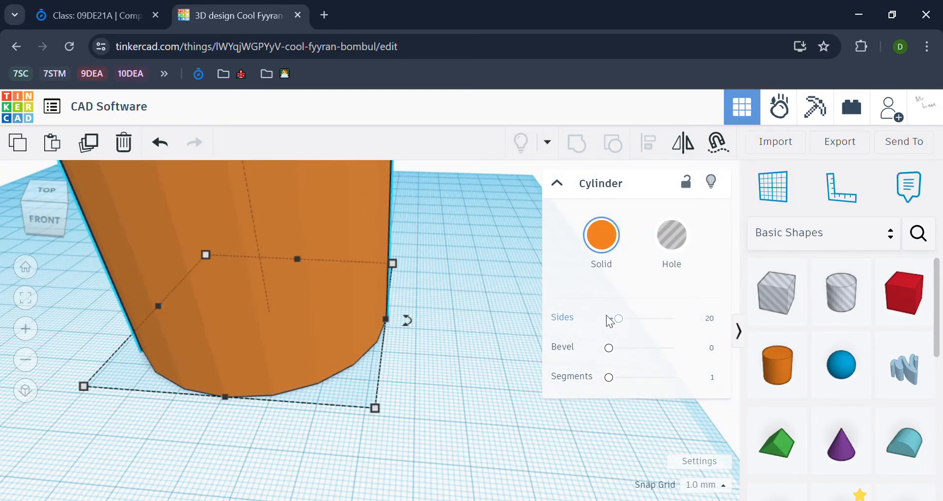
scroll(488, 326, "up", 6)
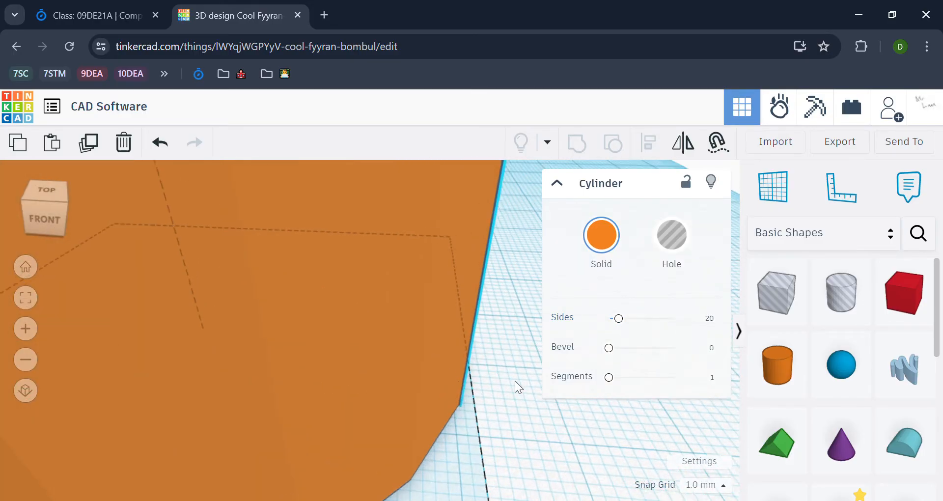
right_click_drag(501, 308, 470, 249)
left_click(511, 261)
left_click(434, 305)
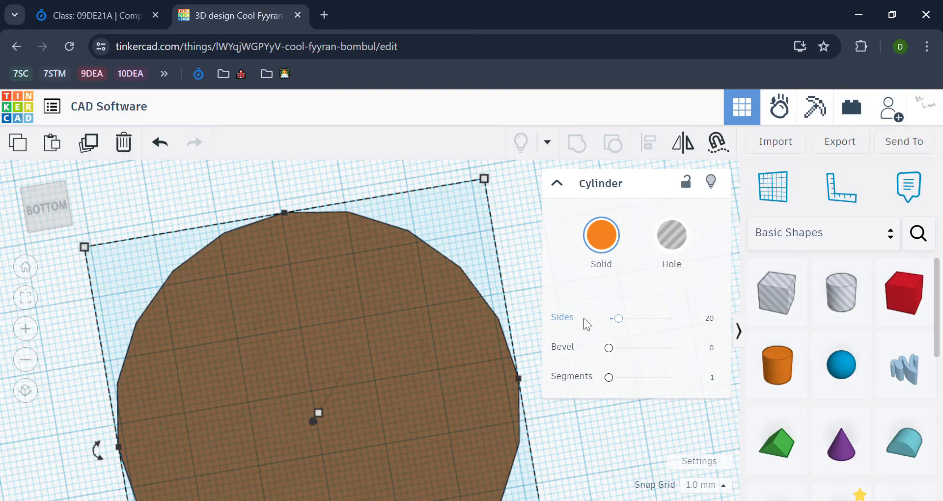
left_click_drag(621, 324, 698, 324)
Move the cylinder right and back left across the workplane, then delete it
left_click(523, 244)
scroll(516, 265, "down", 5)
right_click_drag(514, 270, 553, 404)
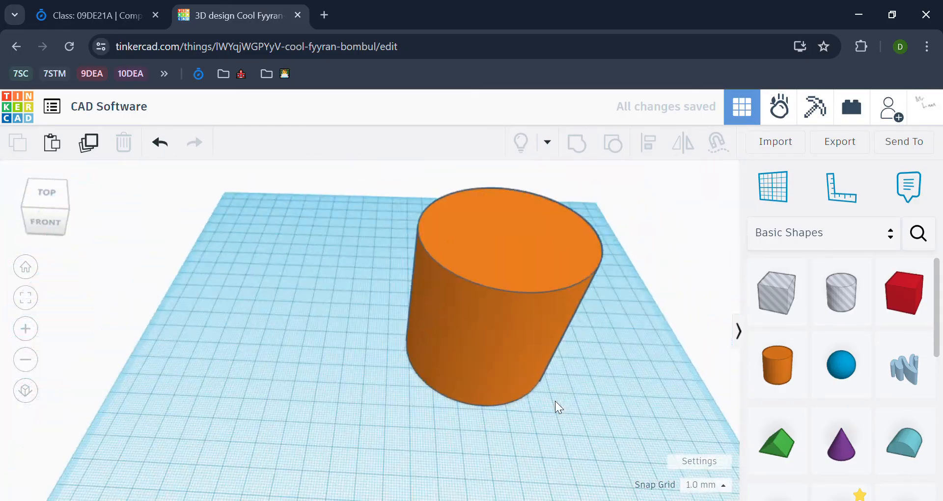
scroll(603, 384, "down", 2)
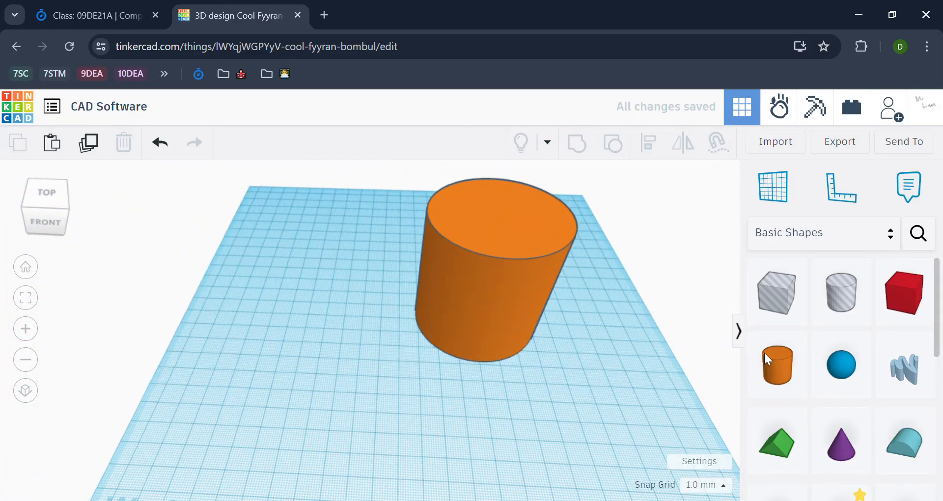
left_click_drag(543, 294, 760, 346)
left_click(430, 281)
middle_click_drag(541, 307, 525, 302)
left_click_drag(632, 328, 476, 298)
key("Delete")
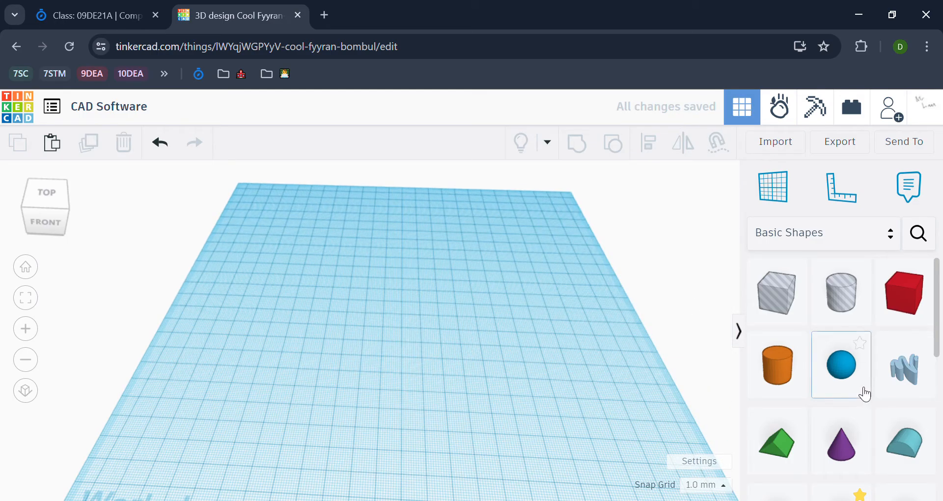
Place a Scribble shape, draw a curvy freehand stroke, and finish the drawing
scroll(906, 398, "down", 5)
scroll(903, 393, "up", 5)
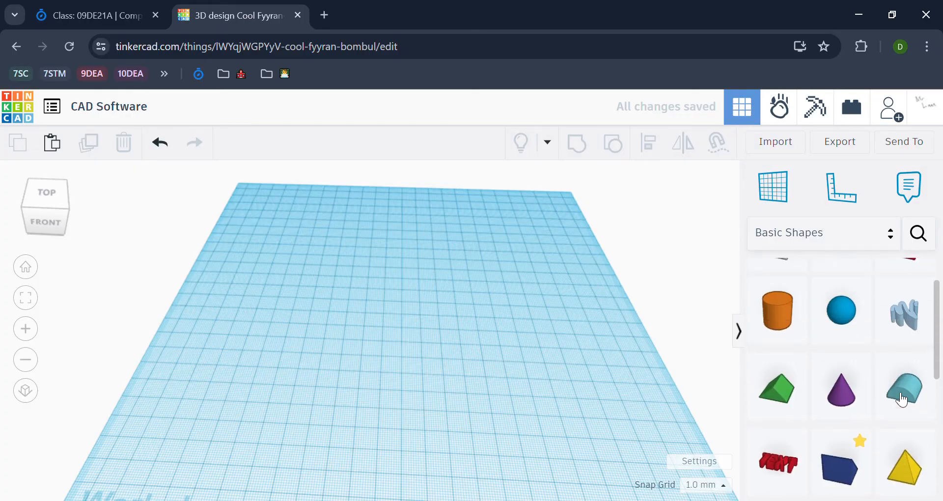
mouse_move(877, 388)
left_mouse_down()
mouse_move(873, 373)
mouse_move(98, 266)
left_mouse_up()
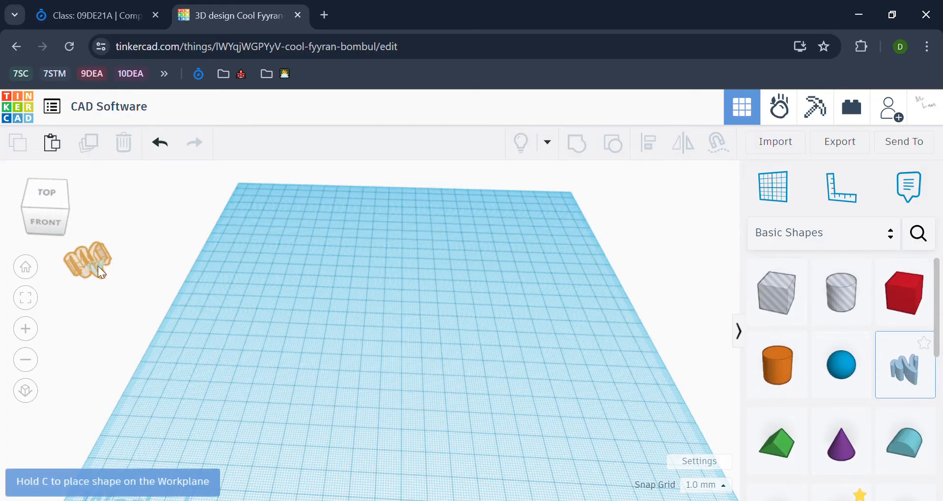
left_click(448, 291)
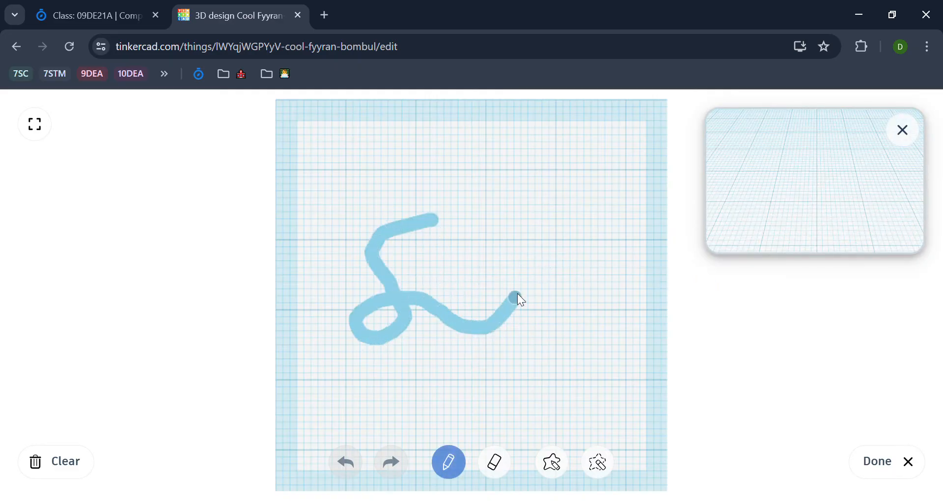
left_click_drag(432, 226, 433, 227)
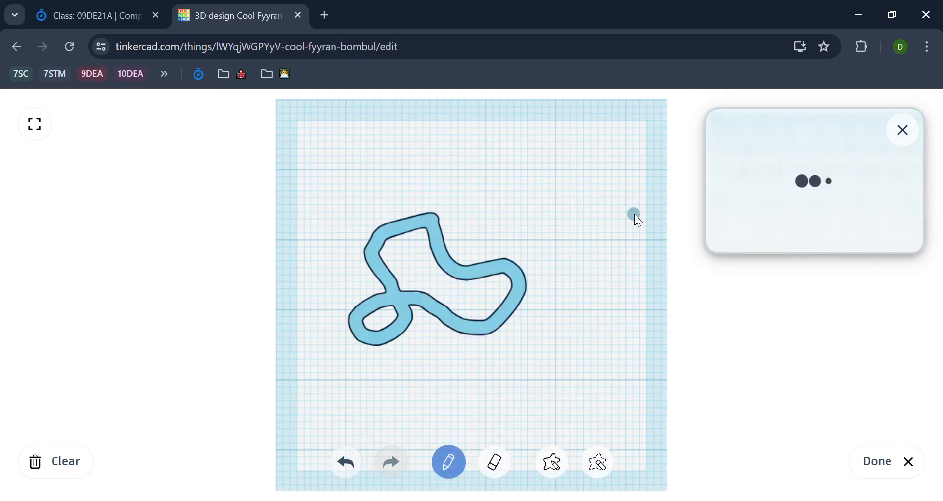
left_click(877, 460)
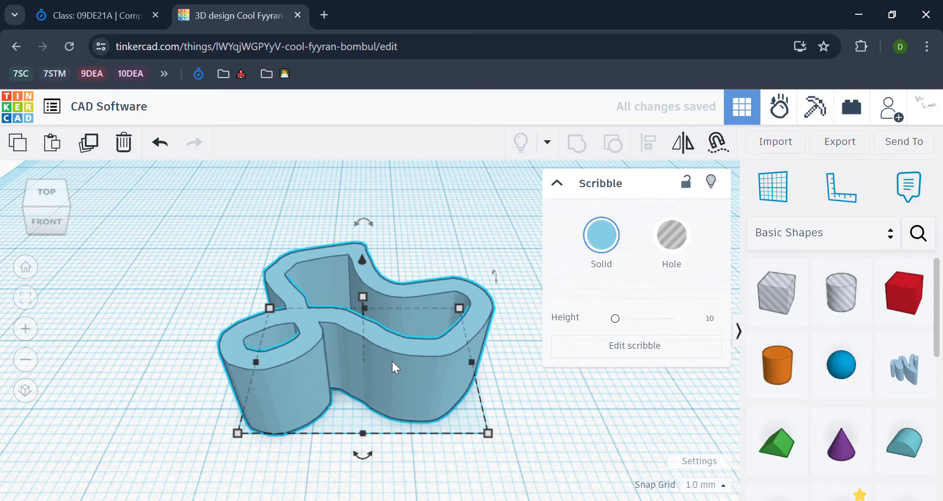
Delete the scribble and place a red box on the workplane
key("Delete")
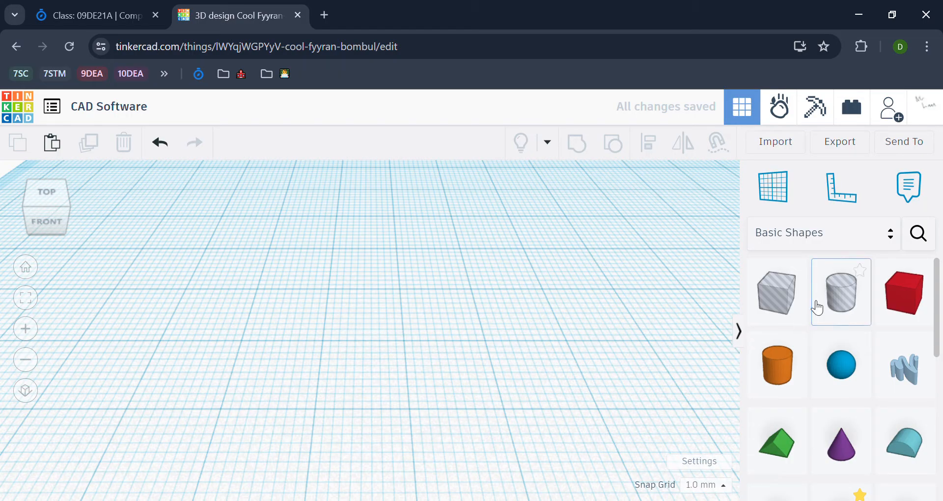
left_click(901, 301)
left_click(348, 313)
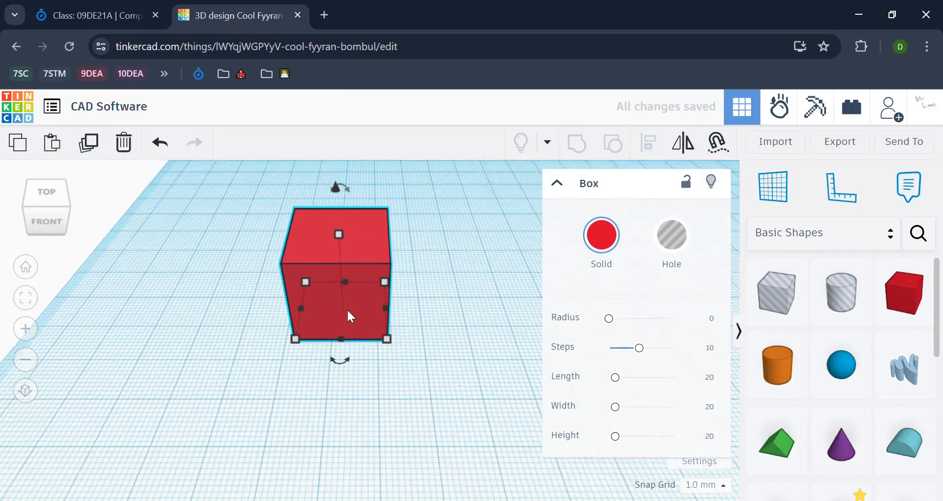
left_click(429, 322)
Move the box, undo a stray widening, and scale it up evenly by its corners
left_click_drag(372, 320, 515, 314)
key("ctrl+z")
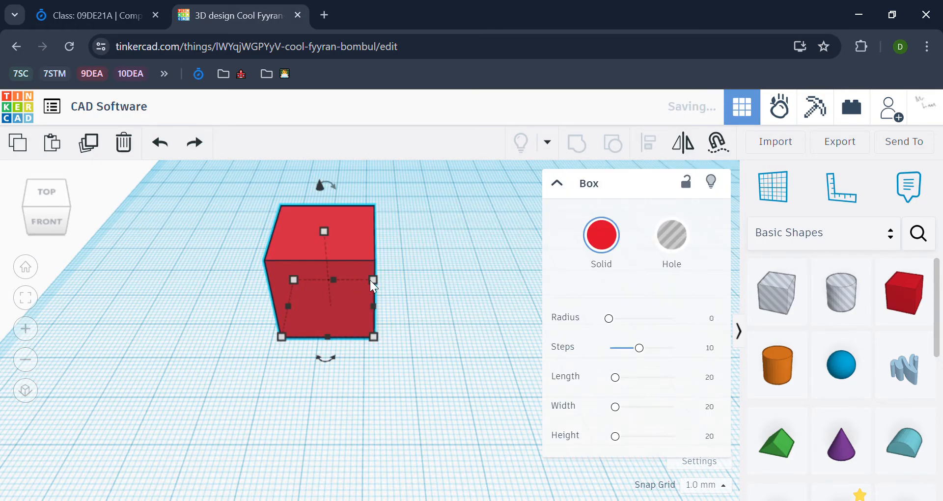
left_click_drag(371, 281, 464, 244, "shift")
middle_click_drag(456, 378, 385, 491)
scroll(484, 394, "down", 3)
Place a green Roof wedge beside the red box, undoing a trial move onto it
left_click(486, 392)
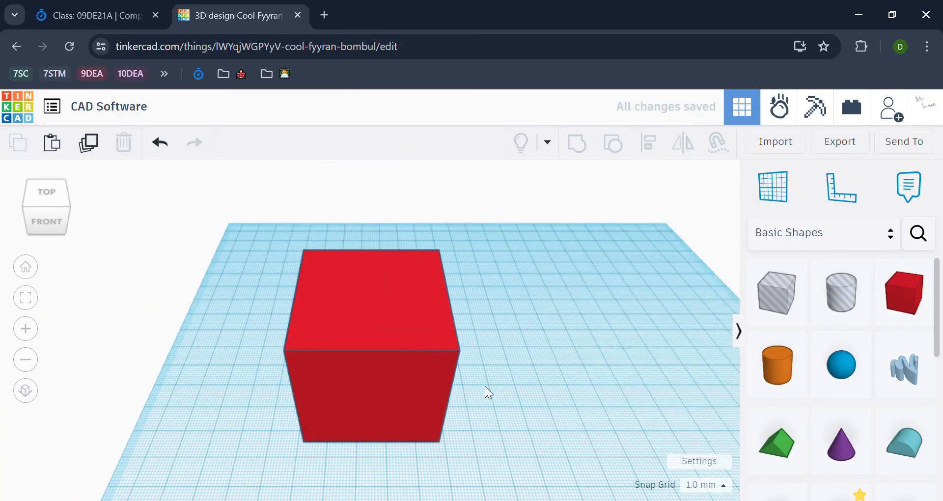
right_click_drag(485, 389, 484, 353)
left_click_drag(776, 442, 540, 404)
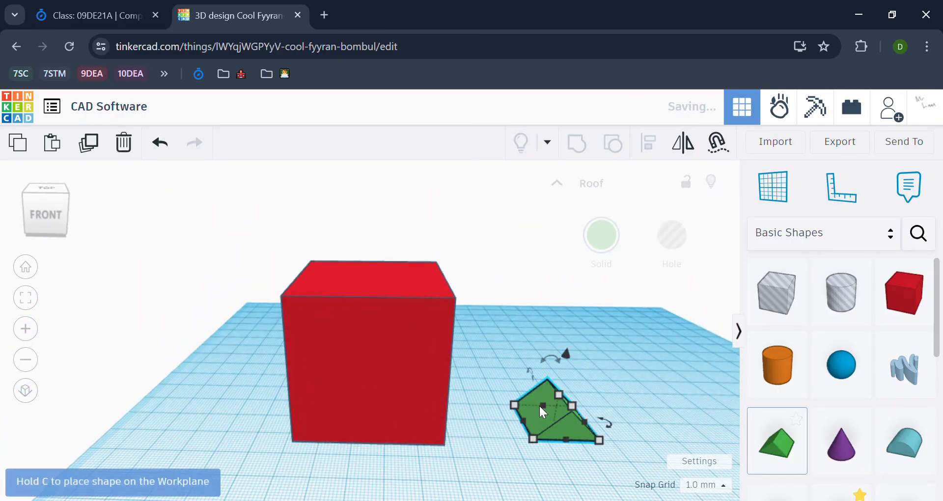
middle_click_drag(489, 391, 447, 350)
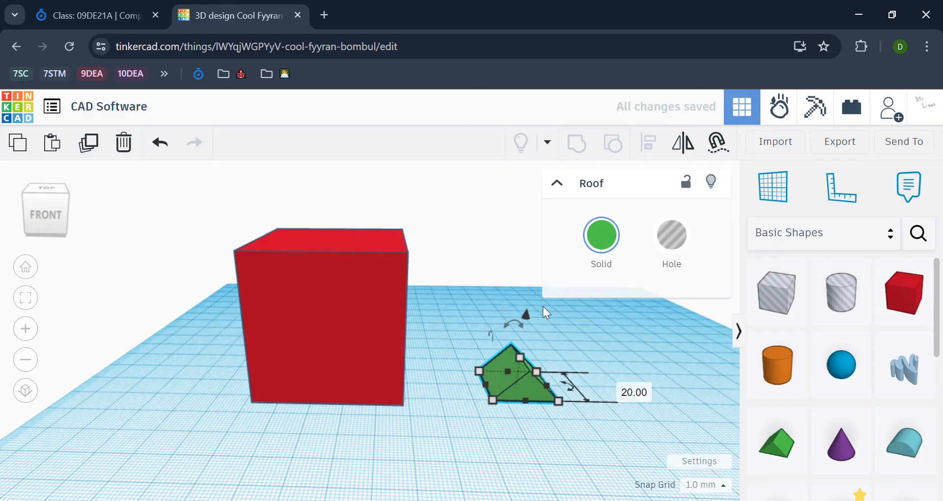
scroll(588, 343, "up", 3)
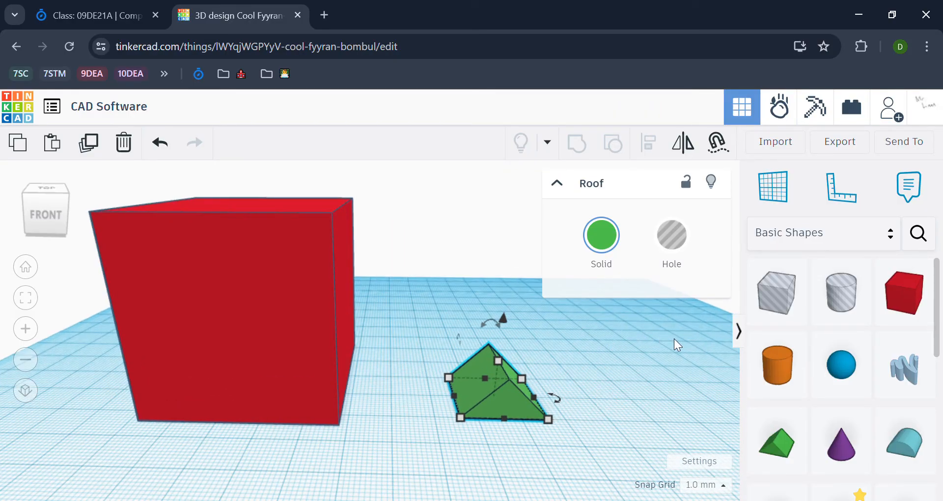
mouse_move(482, 403)
left_mouse_down()
mouse_move(346, 270)
mouse_move(220, 195)
mouse_move(474, 435)
mouse_move(297, 208)
mouse_move(250, 234)
mouse_move(316, 237)
mouse_move(466, 398)
left_mouse_up()
key("ctrl+z")
Select both the red box and the green wedge together
left_click(394, 455)
right_click_drag(425, 451, 516, 329)
key("ctrl+a")
left_click_drag(665, 447, 204, 319)
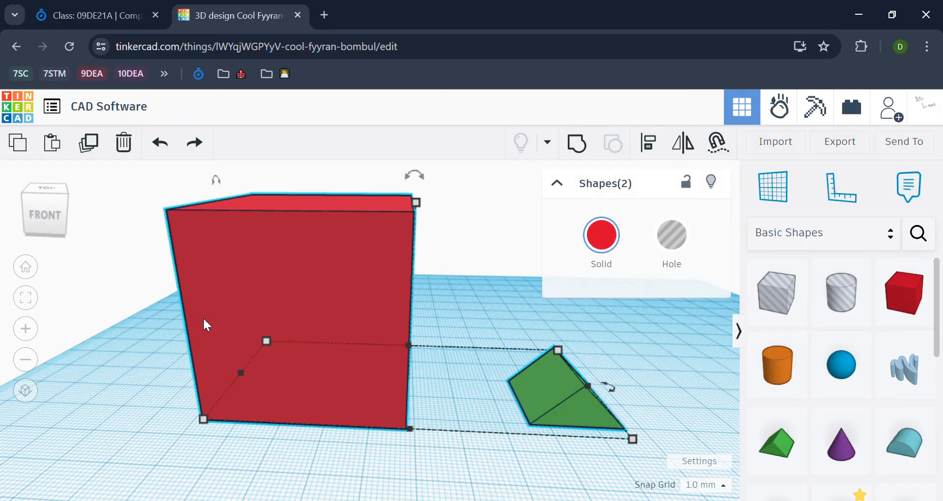
left_click_drag(127, 443, 669, 405)
Align the wedge to the red box's left edge and top, using the box as anchor
left_click(657, 148)
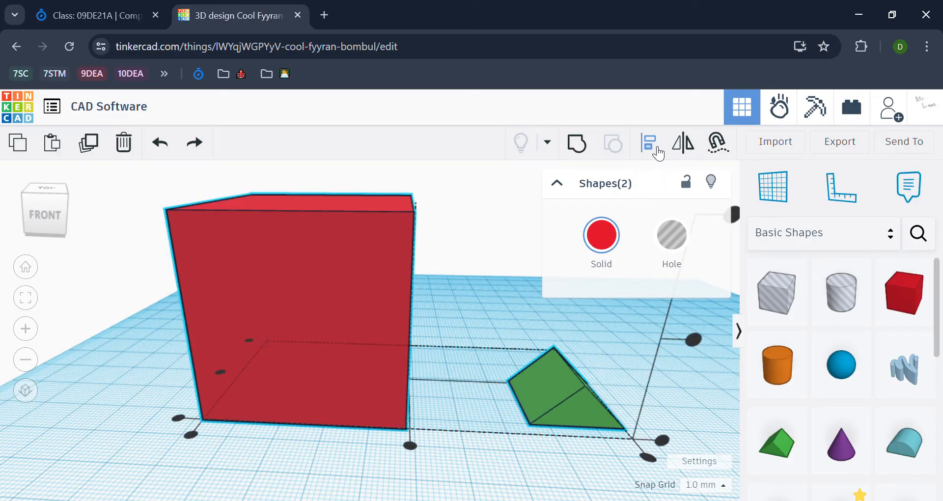
scroll(464, 229, "down", 2)
middle_click_drag(473, 232, 435, 290)
middle_click_drag(470, 250, 435, 273)
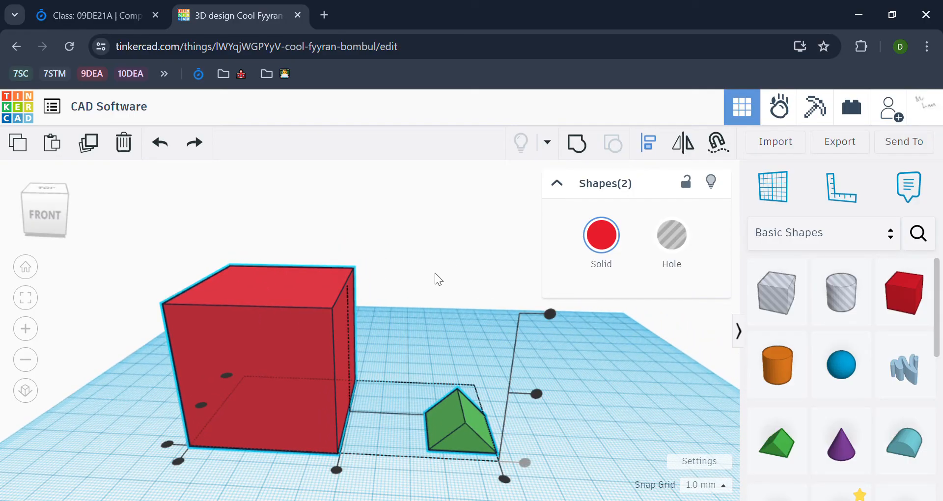
left_click(310, 305)
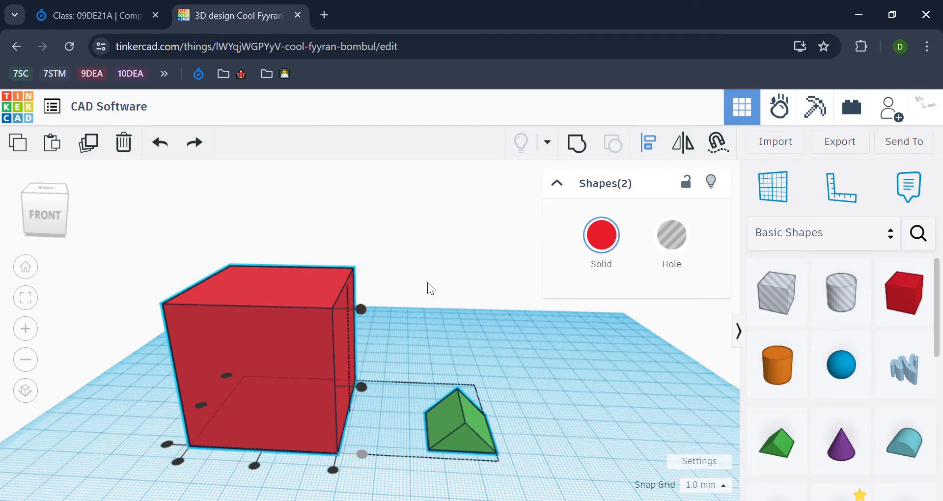
middle_click_drag(419, 287, 476, 250)
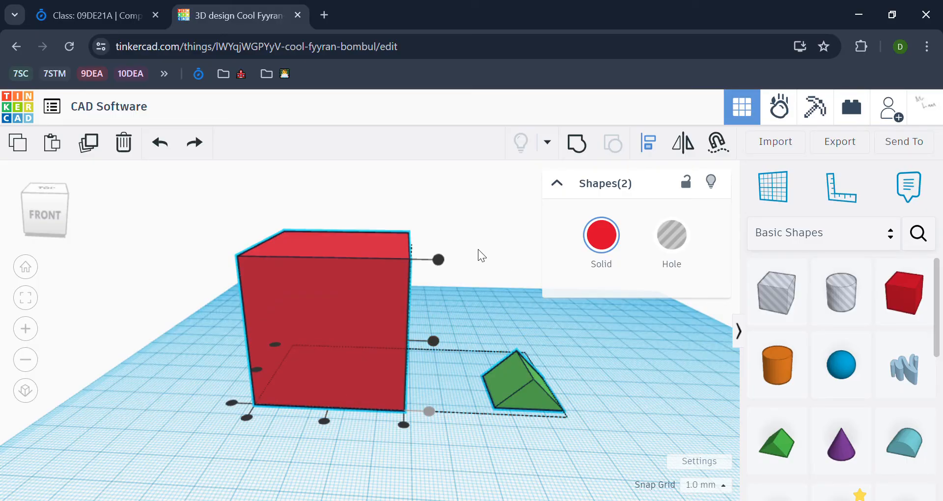
middle_click_drag(479, 251, 467, 270)
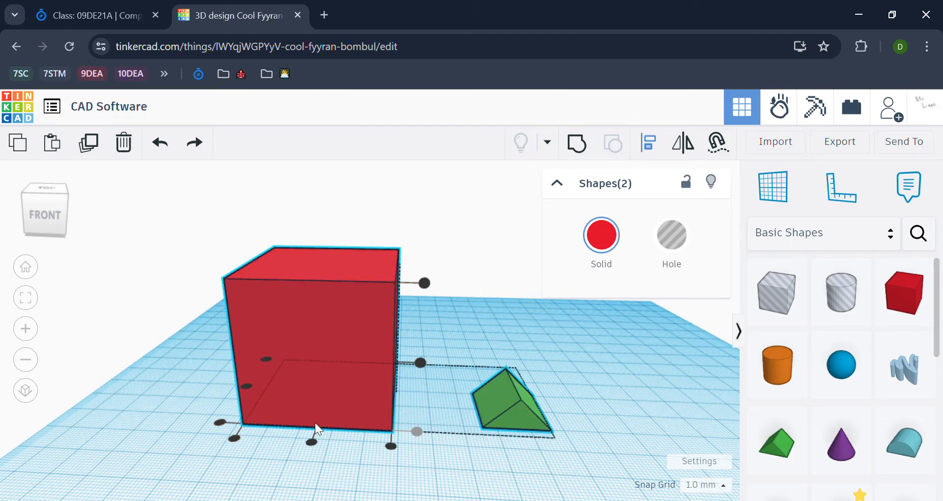
left_click(234, 437)
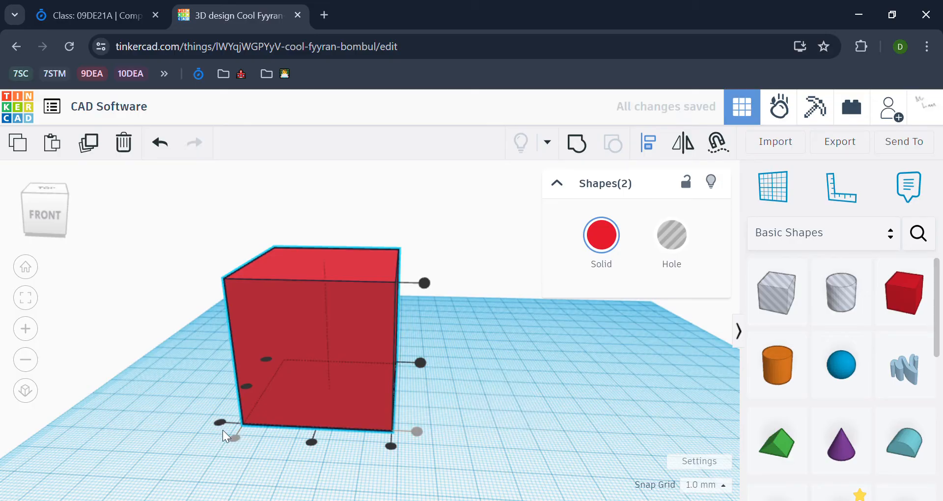
right_click_drag(242, 470, 314, 442)
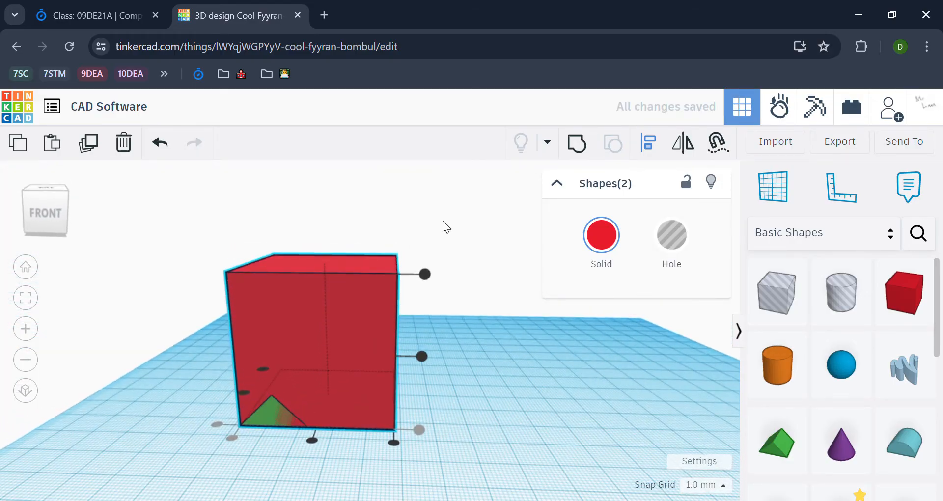
left_click(422, 276)
Select the green roof wedge and enter 48 for one of its dimensions
left_click(459, 297)
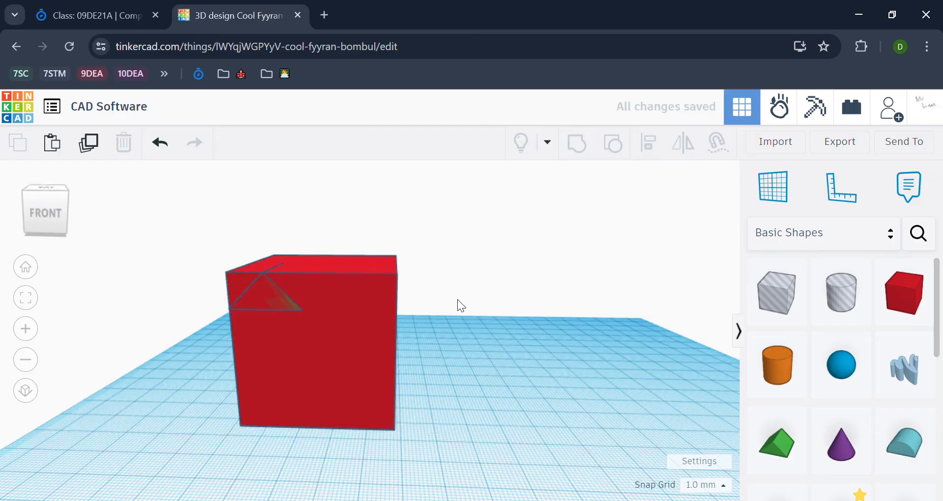
middle_click_drag(463, 299, 612, 299)
scroll(474, 268, "up", 5)
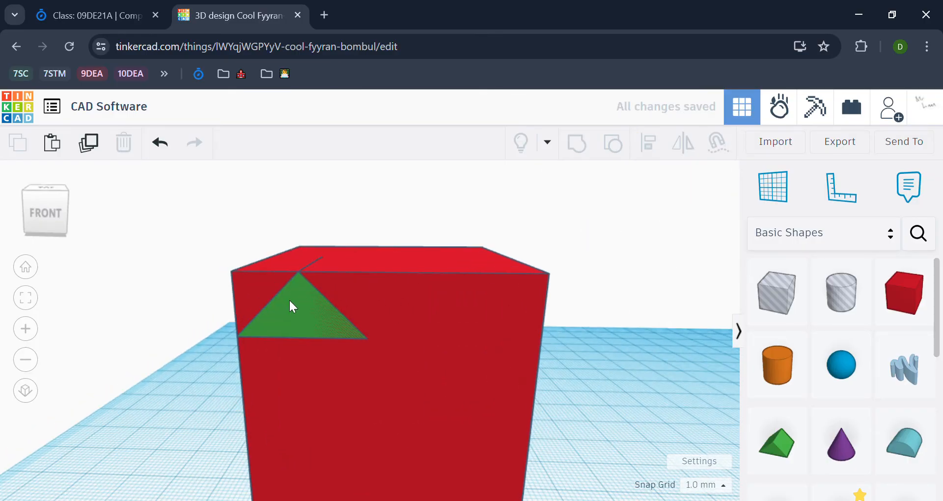
left_click(291, 294)
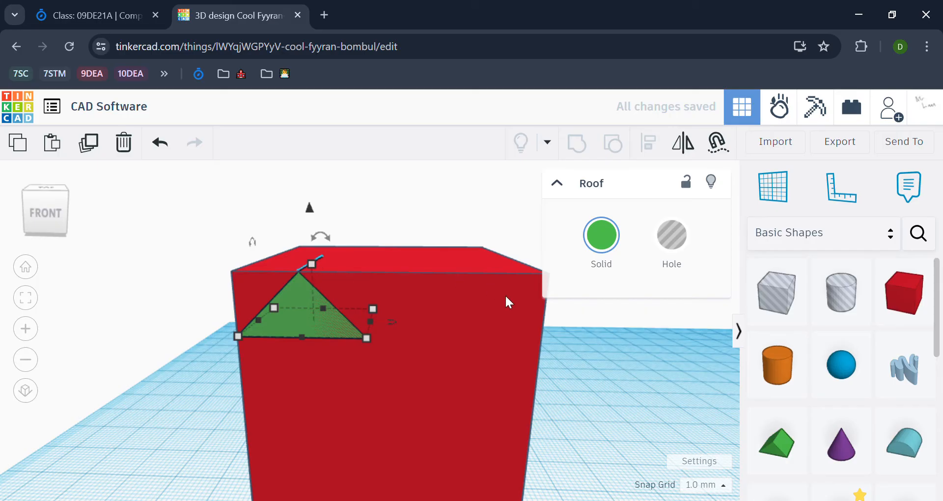
scroll(534, 328, "down", 1)
scroll(535, 329, "down", 3)
middle_click_drag(623, 396, 581, 379)
mouse_move(383, 320)
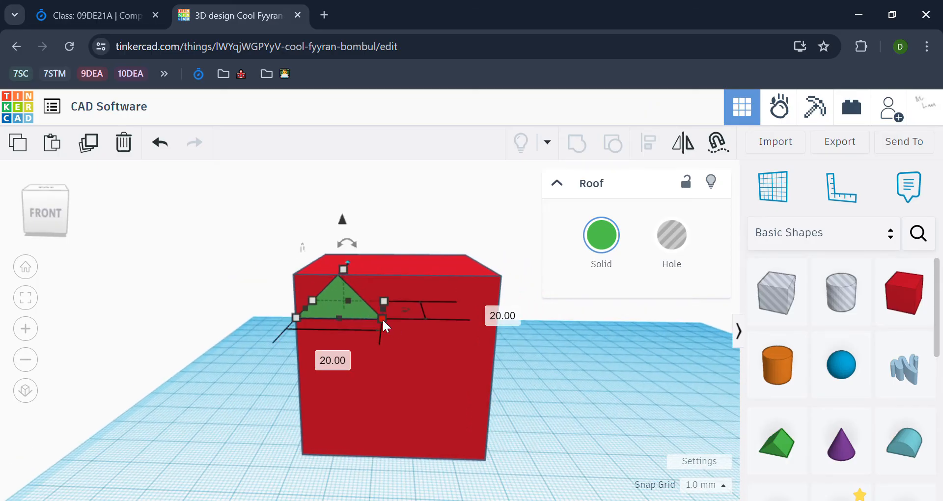
left_click(431, 426)
middle_click_drag(549, 495, 521, 464)
mouse_move(465, 429)
left_click(314, 270)
mouse_move(353, 291)
type("48")
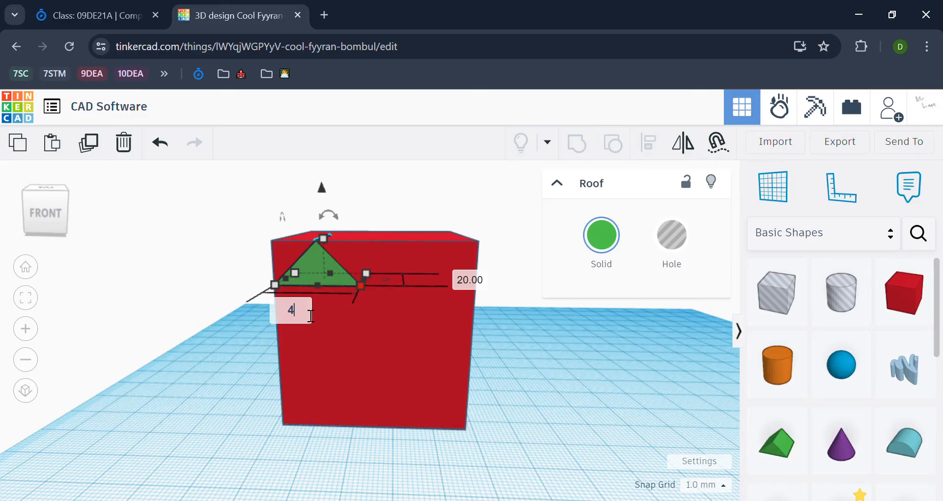
key("Return")
Change the roof's 20.00 mm dimension to 46 mm
right_click_drag(463, 325, 535, 378)
left_click(534, 378)
mouse_move(549, 450)
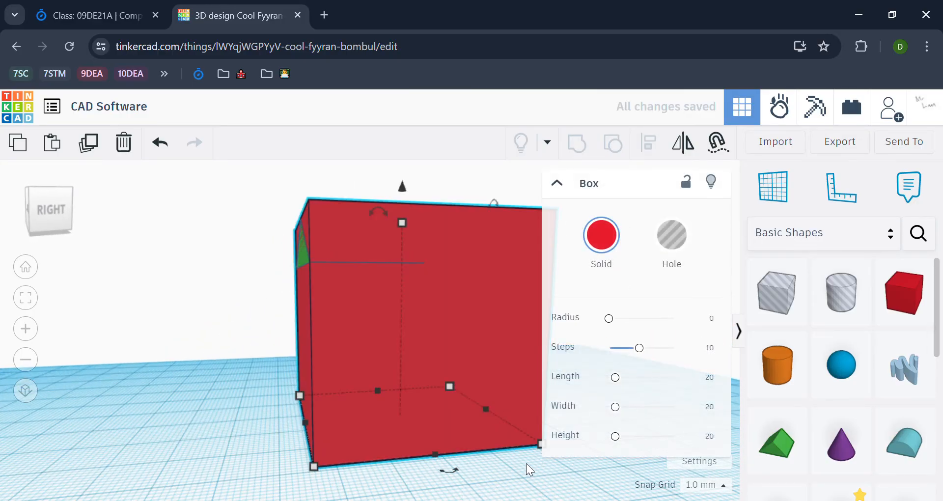
right_click_drag(525, 463, 504, 452)
scroll(363, 270, "down", 3)
right_click_drag(384, 275, 258, 219)
left_click(259, 220)
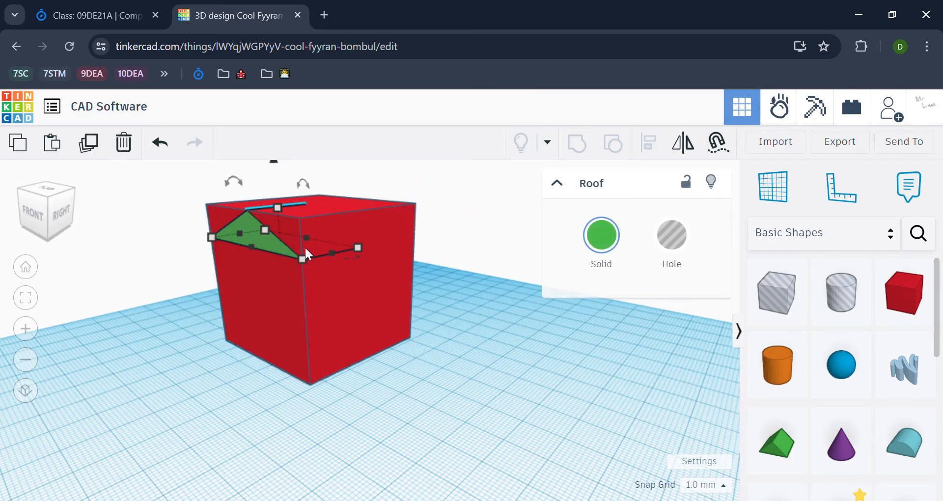
left_click(358, 247)
type("46")
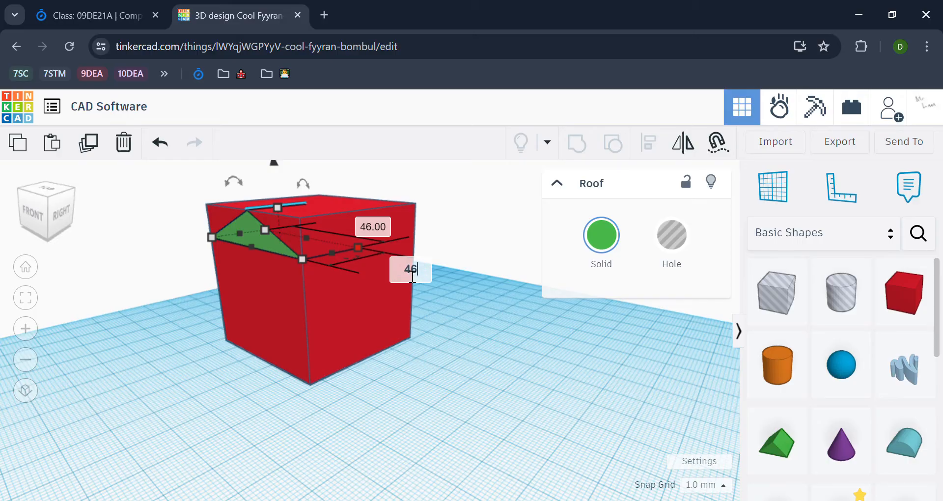
key("Return")
Lift the roof wedge so it sits on top of the red box
left_click(496, 331)
right_click_drag(224, 350, 393, 344)
left_click(358, 309)
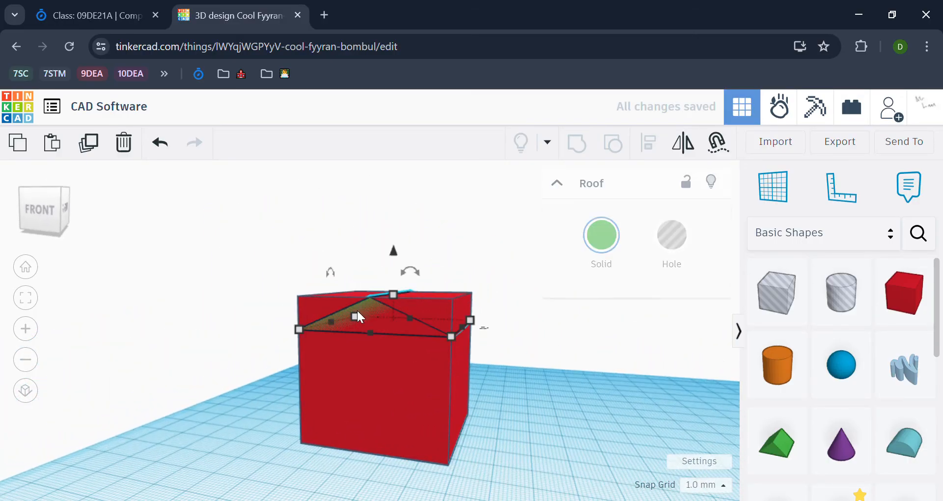
left_click(393, 293)
scroll(392, 294, "up", 3)
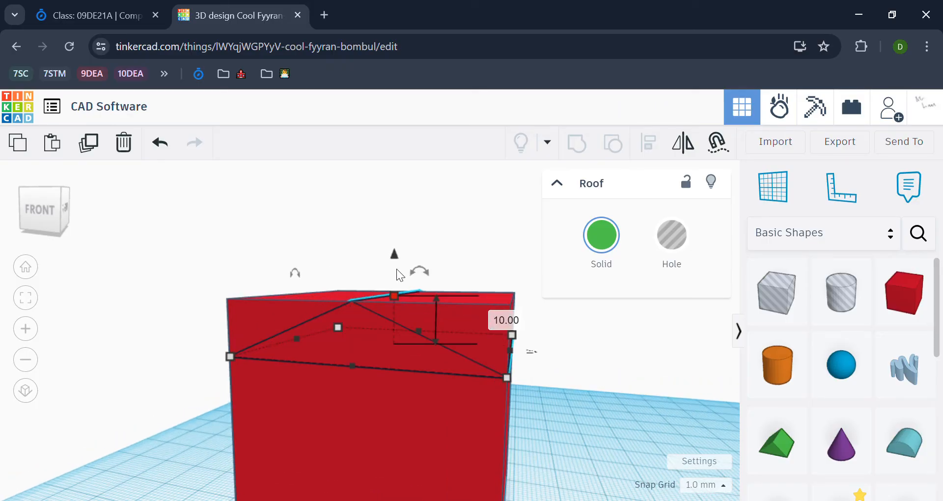
left_click_drag(395, 255, 397, 203)
scroll(615, 408, "down", 5)
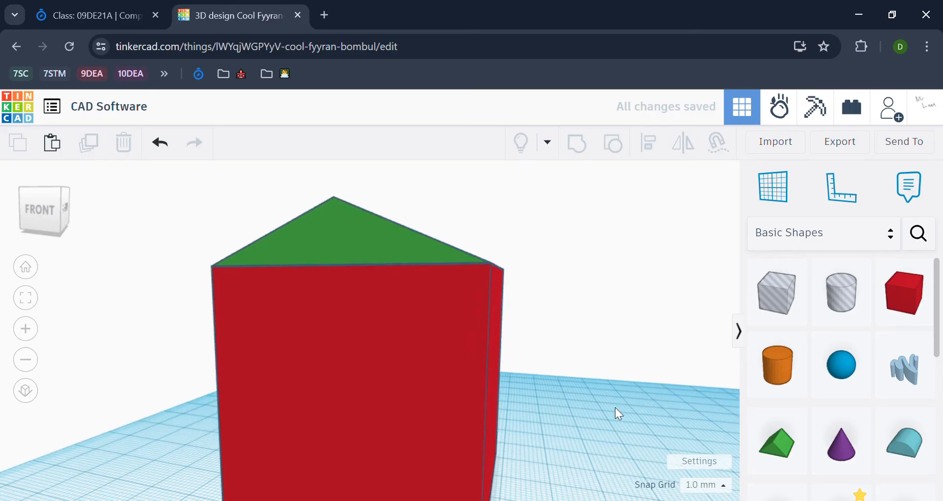
right_click_drag(590, 369, 633, 359)
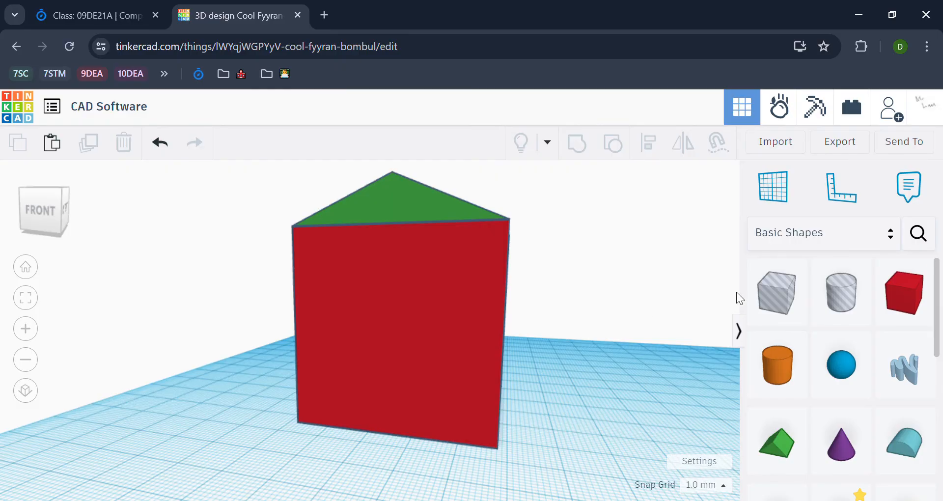
left_click(758, 316)
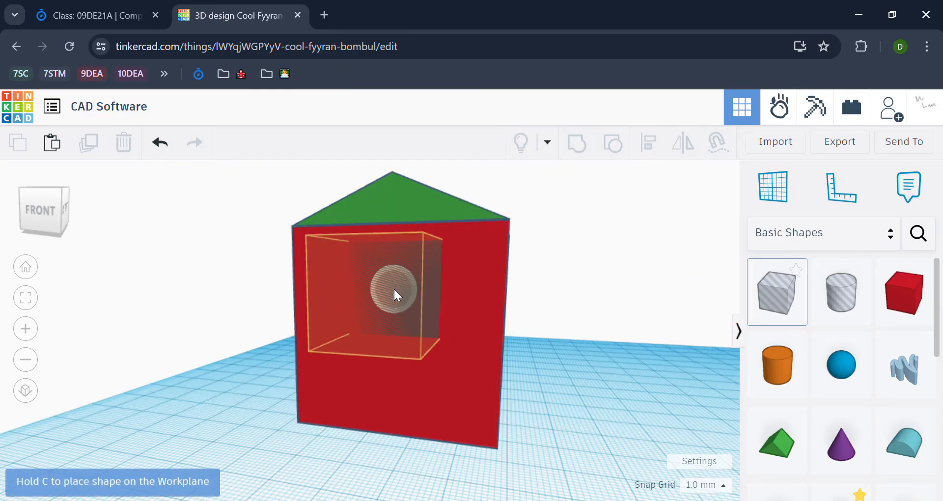
left_click(394, 288)
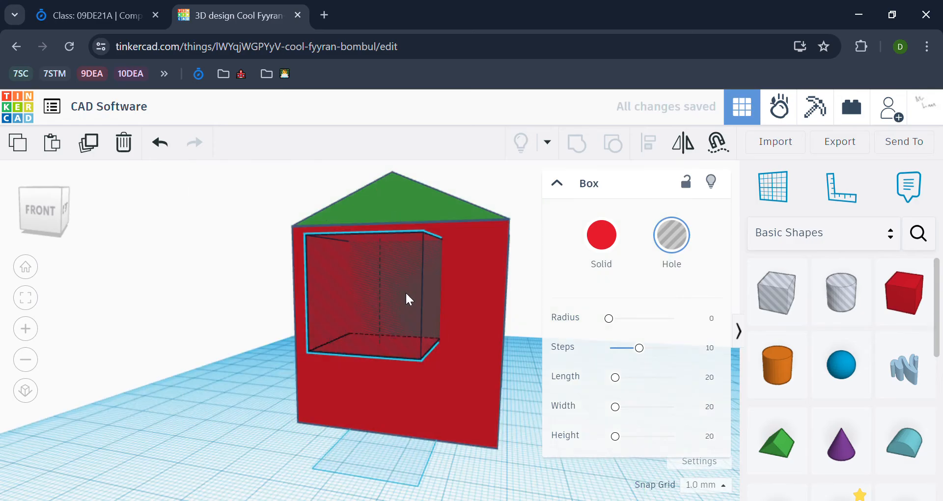
key("Delete")
left_click(411, 302)
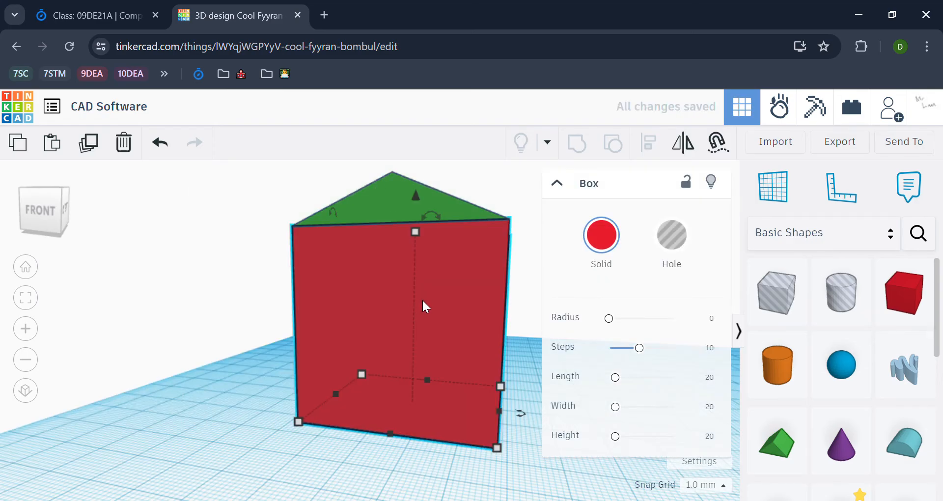
left_click(674, 238)
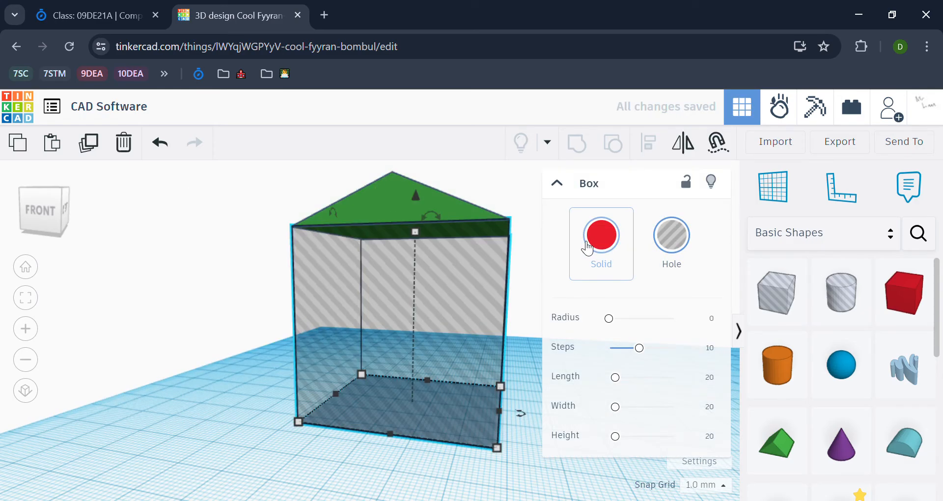
left_click(582, 247)
left_click(234, 236)
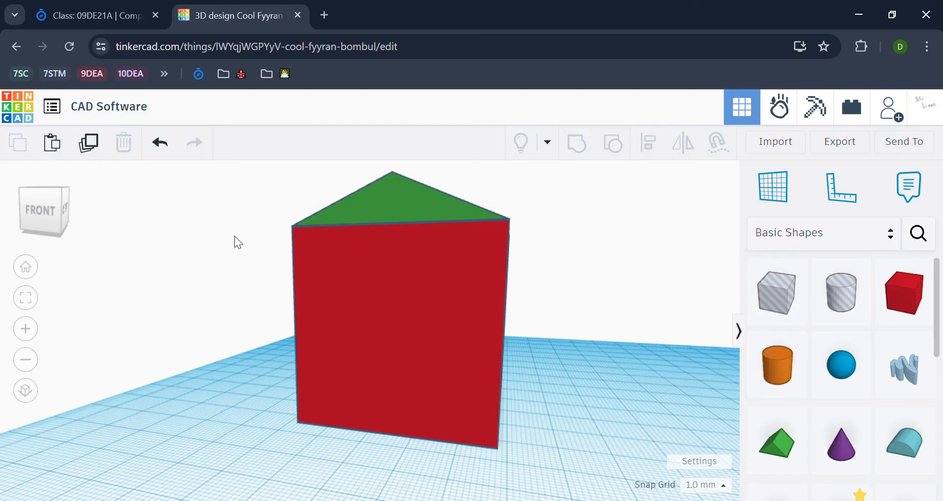
Drop a box hole onto the house front and shrink it to window size
right_click_drag(514, 227, 731, 283)
left_click(775, 305)
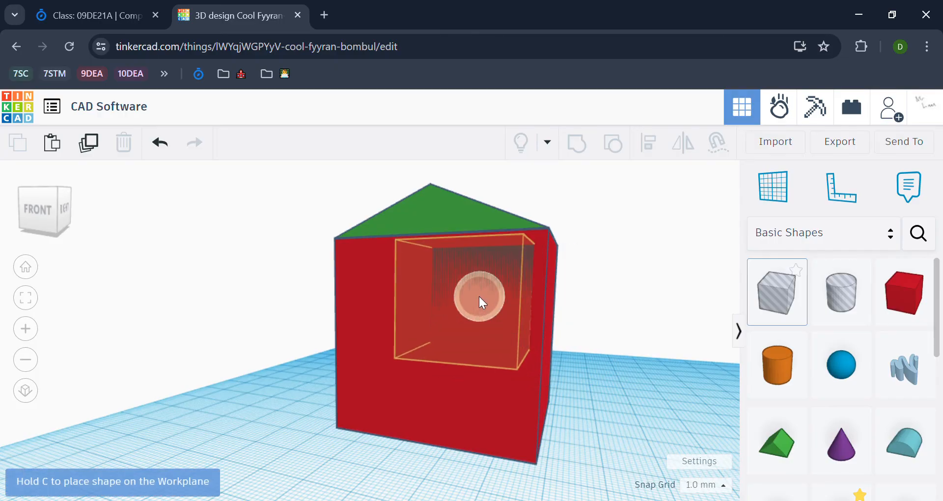
left_click(479, 296)
left_click_drag(432, 247, 471, 271)
left_click_drag(523, 349, 502, 334)
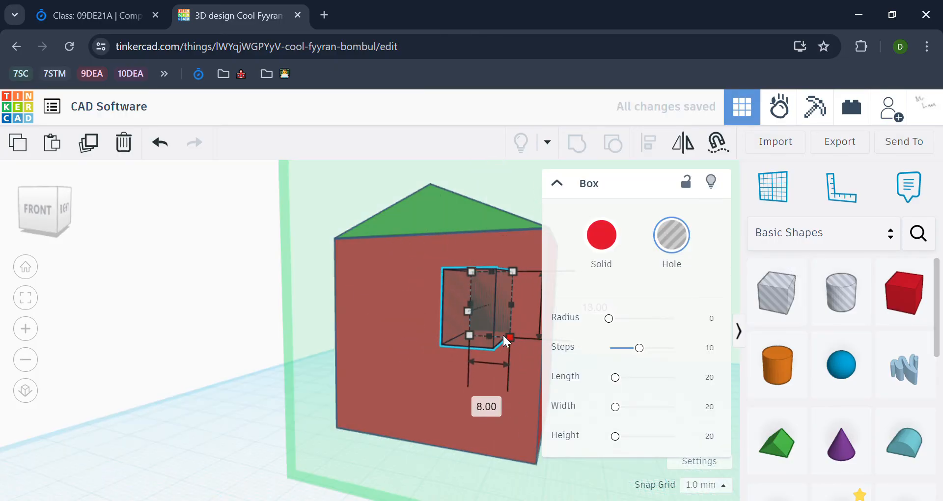
left_click(257, 339)
Position the hole box into the house's front wall
right_click_drag(593, 335, 505, 334)
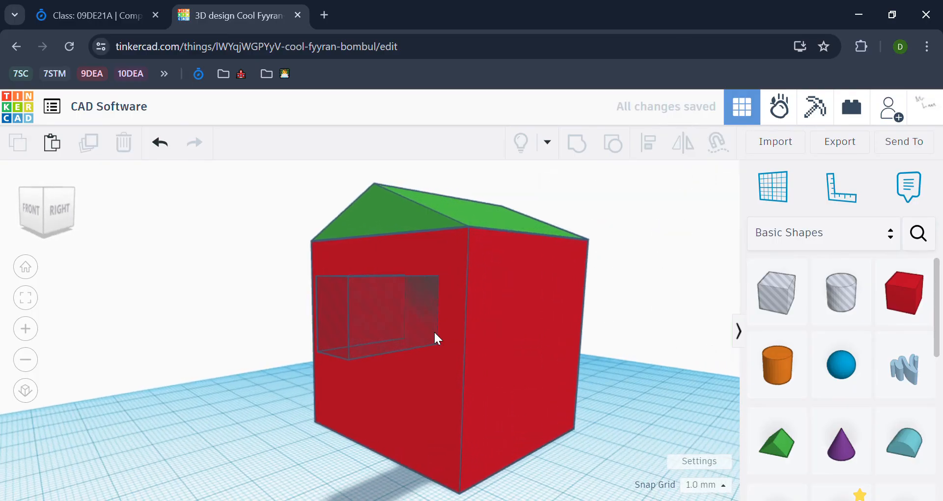
left_click(364, 301)
right_click_drag(373, 325, 201, 341)
left_click_drag(300, 336, 178, 331)
key("ctrl+z")
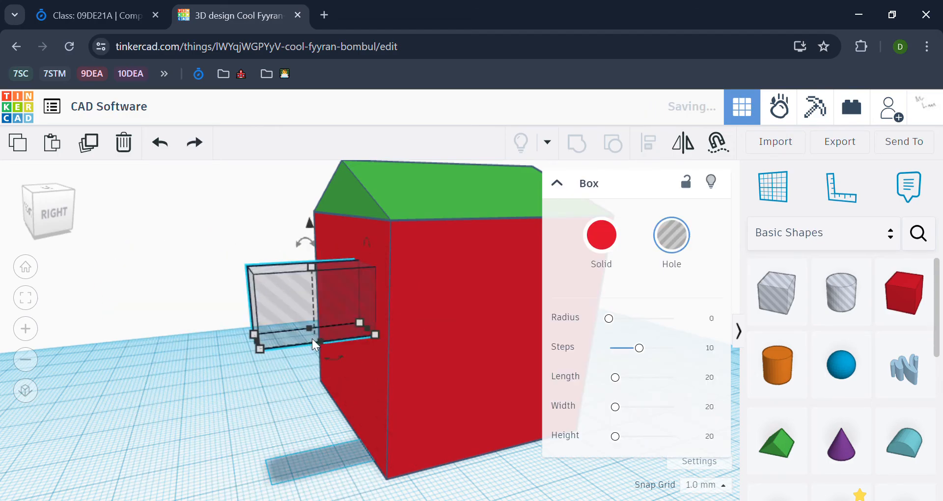
left_click_drag(344, 331, 442, 319)
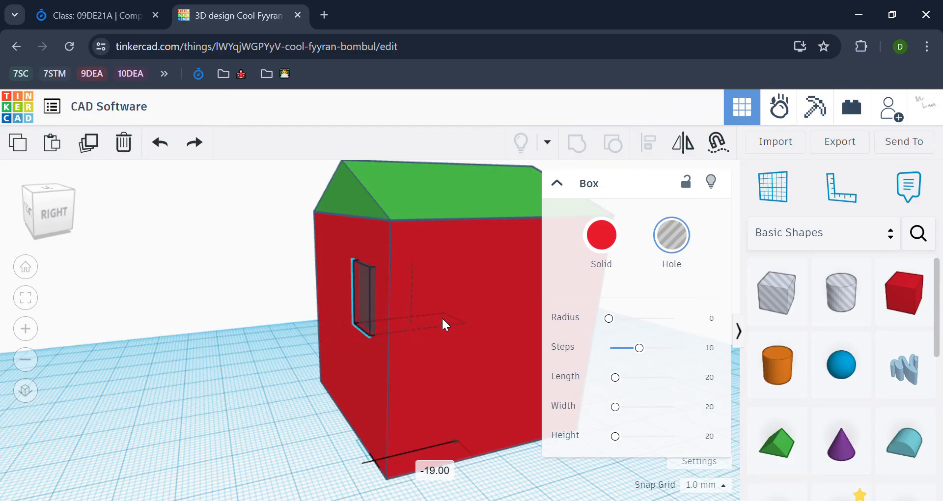
left_click(239, 373)
right_click_drag(239, 373, 597, 352)
key("ctrl+a")
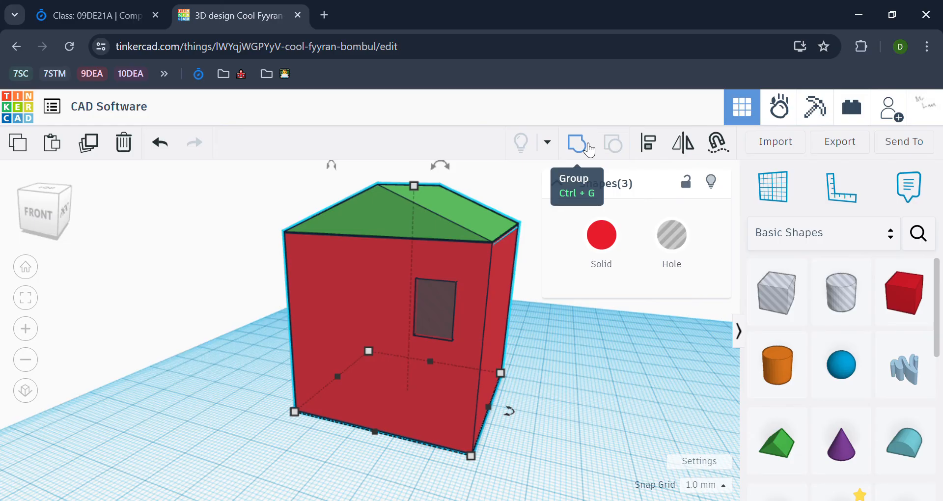
Group the box, roof and window hole, then orbit and zoom to inspect the window
left_click(589, 150)
left_click(570, 382)
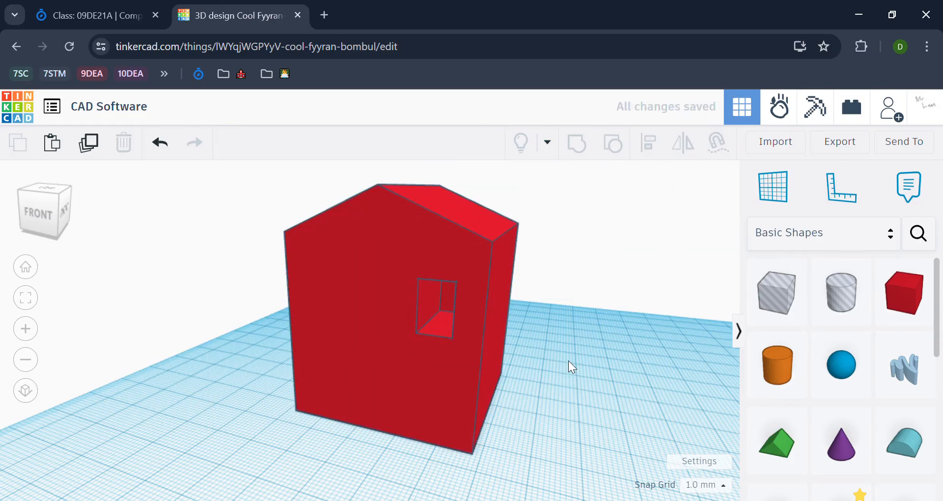
right_click_drag(568, 361, 568, 344)
scroll(525, 320, "up", 3)
right_click_drag(526, 320, 581, 313)
scroll(462, 291, "up", 3)
scroll(462, 291, "up", 2)
right_click_drag(339, 259, 414, 266)
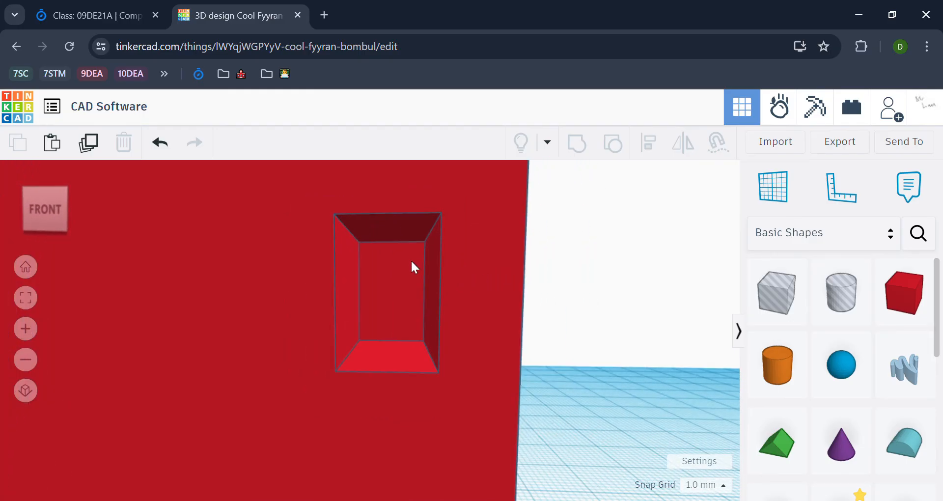
scroll(410, 258, "down", 5)
right_click_drag(519, 272, 569, 315)
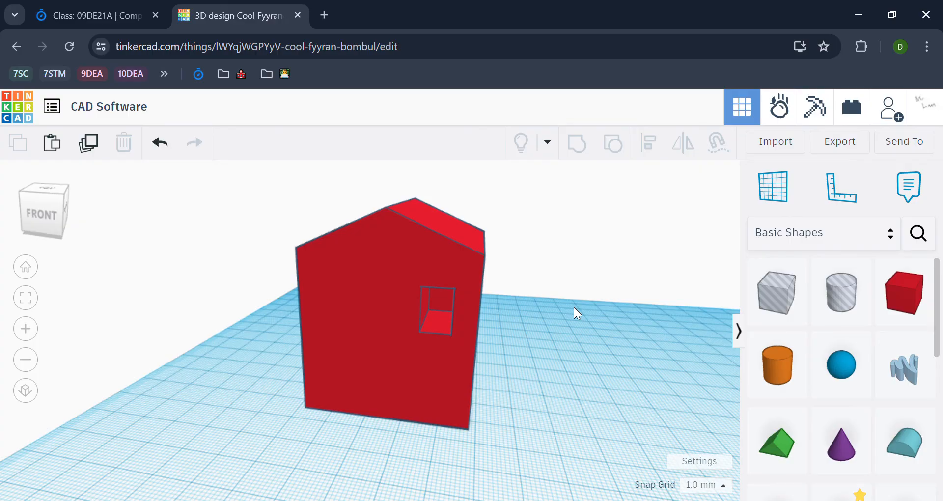
Download the house as an .STL file from the Export options for 3D printing
left_click(818, 146)
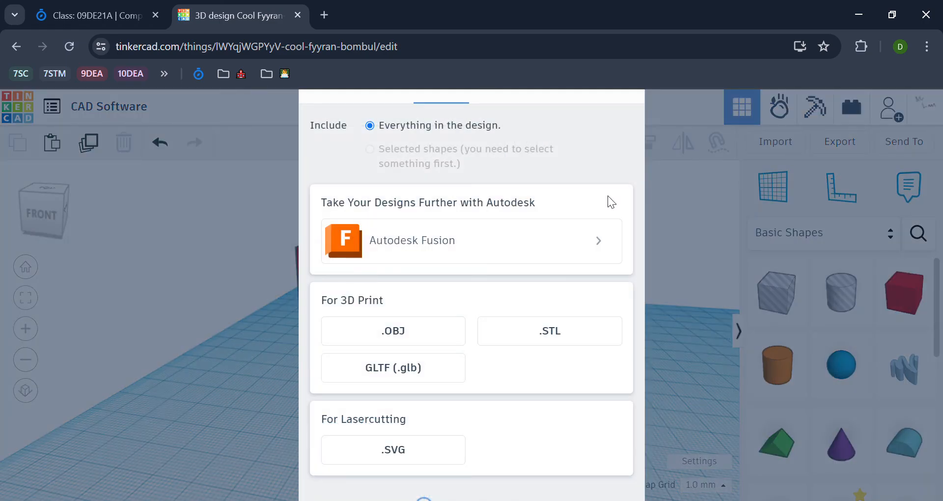
left_click(553, 332)
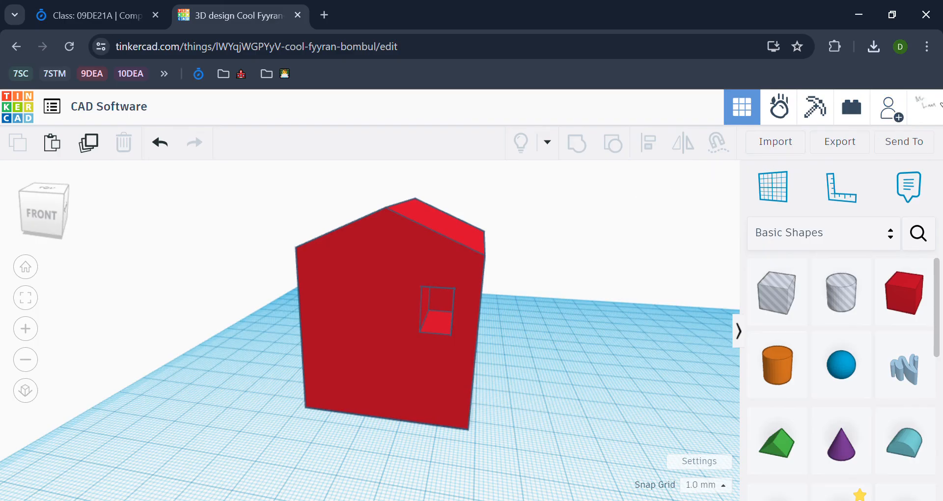
Change the design title from 'CAD Software' to 'Practice House'
left_click(129, 102)
triple_click(114, 110)
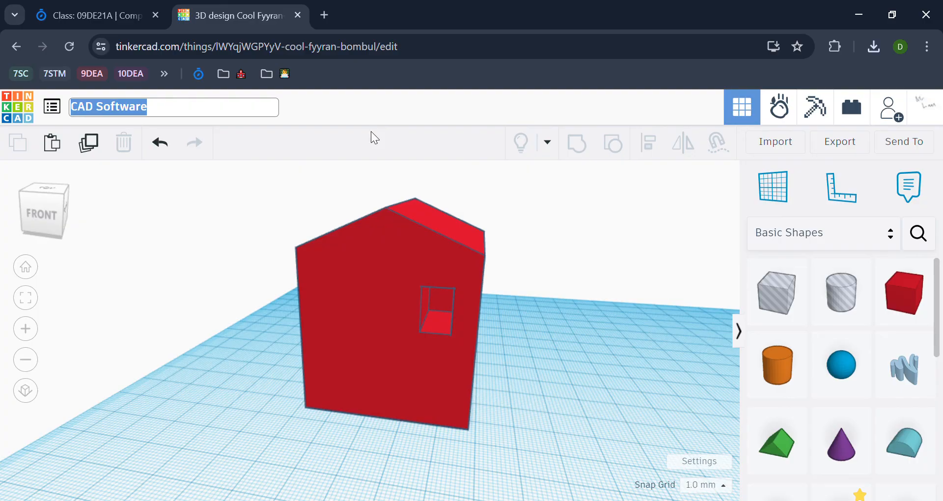
type("Practice House")
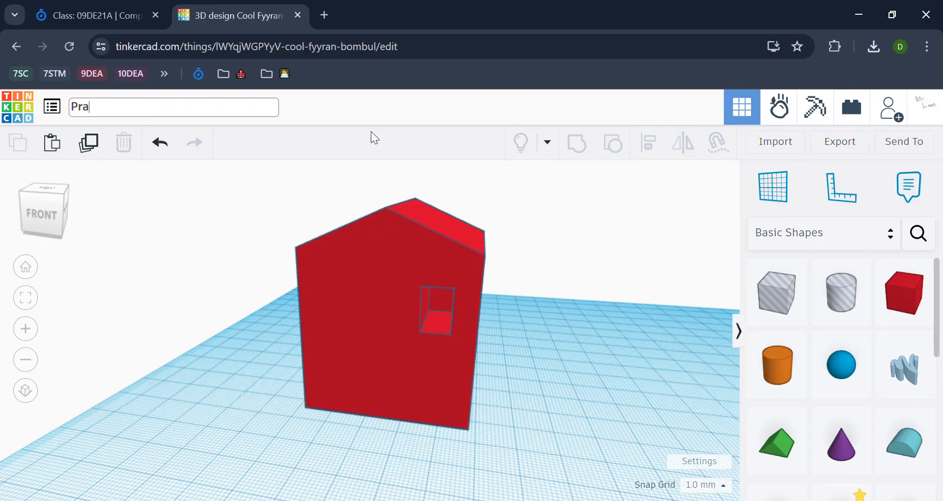
key("Return")
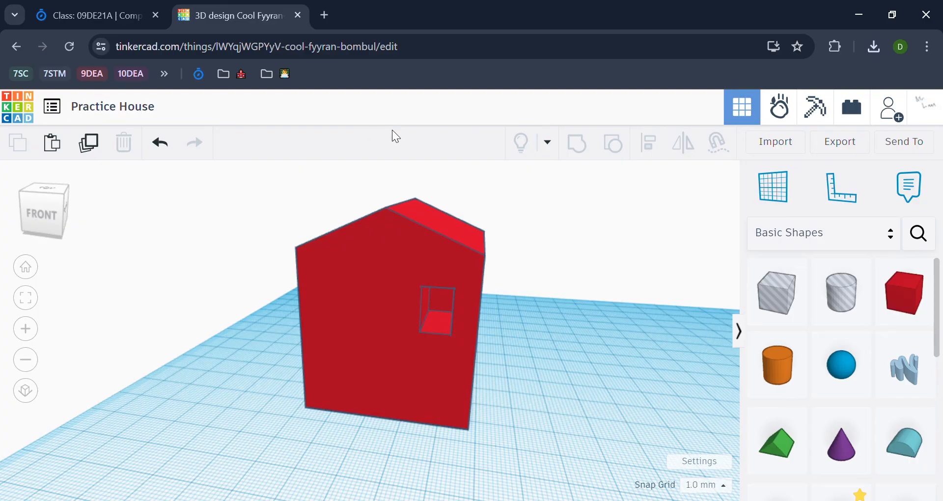
right_click_drag(543, 212, 543, 216)
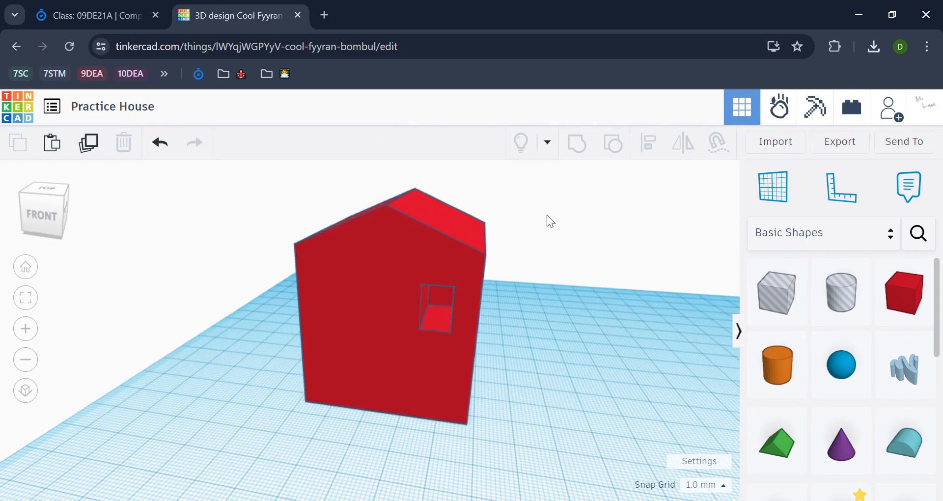